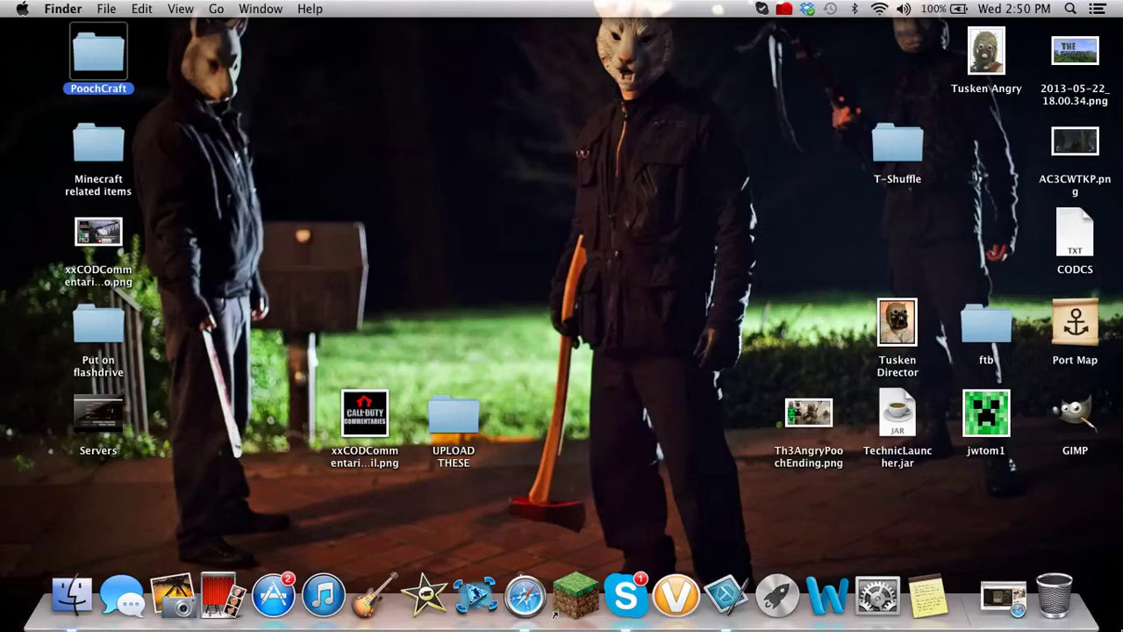
- Deselect the PoochCraft folder and hide the Skype chat window
{"action": "left_click", "coordinate": [322, 151]}
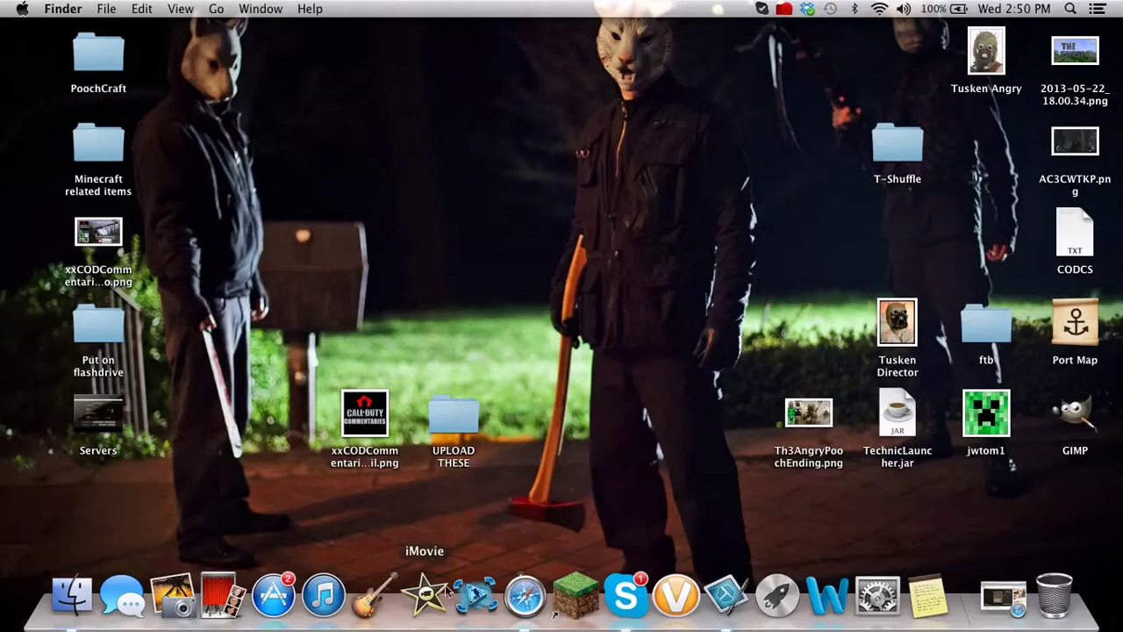
{"action": "left_click", "coordinate": [612, 599]}
{"action": "key", "text": "cmd+h"}
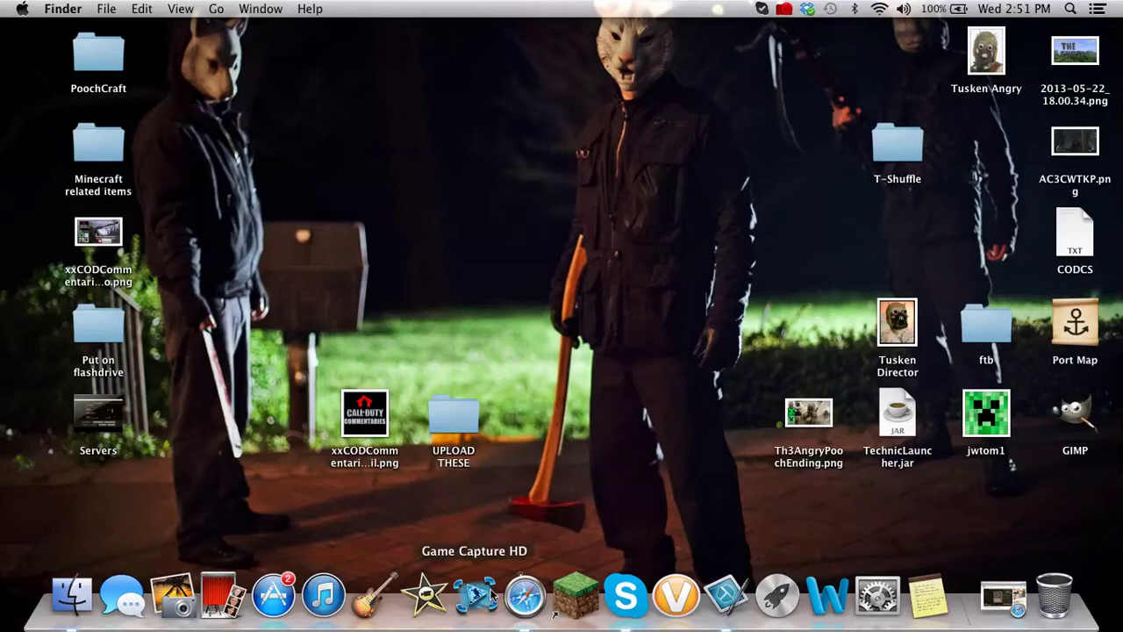
- Launch iMovie, open project eawrestdryghjkvbj from the Project Library, and select its Minecraft clip
{"action": "left_click", "coordinate": [426, 597]}
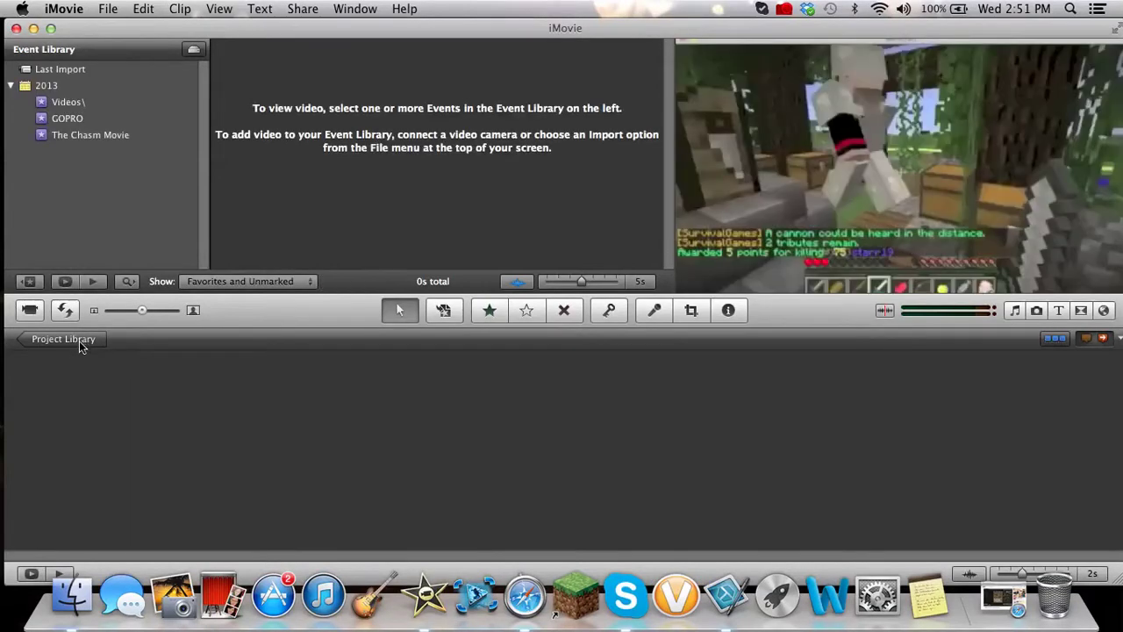
{"action": "left_click", "coordinate": [79, 340]}
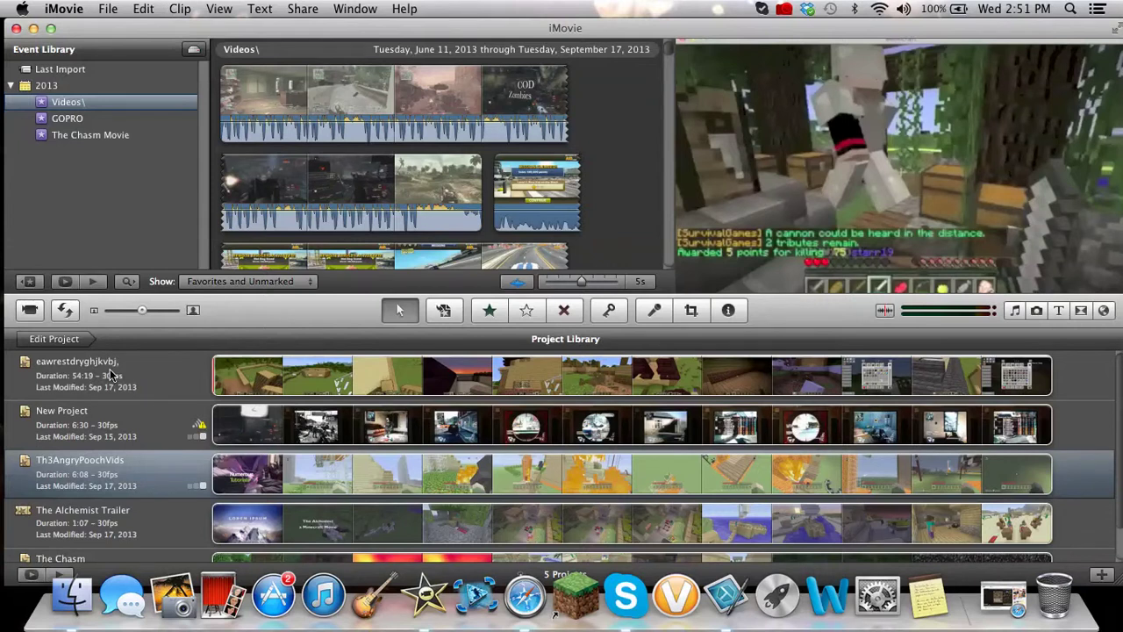
{"action": "double_click", "coordinate": [111, 376]}
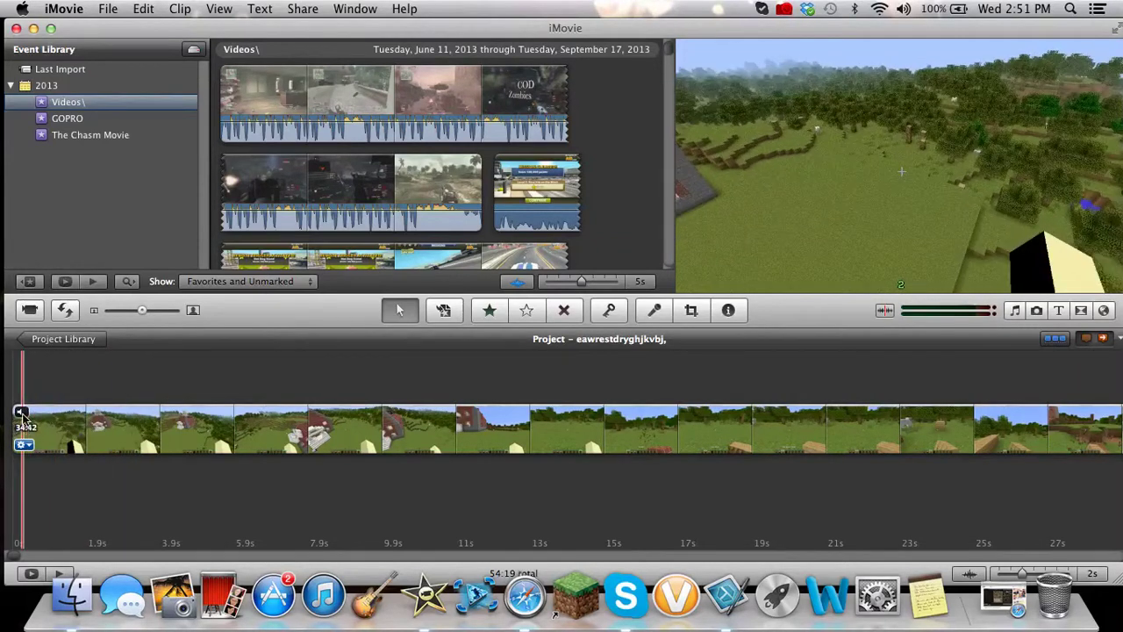
{"action": "left_click", "coordinate": [29, 426]}
{"action": "left_click", "coordinate": [22, 445]}
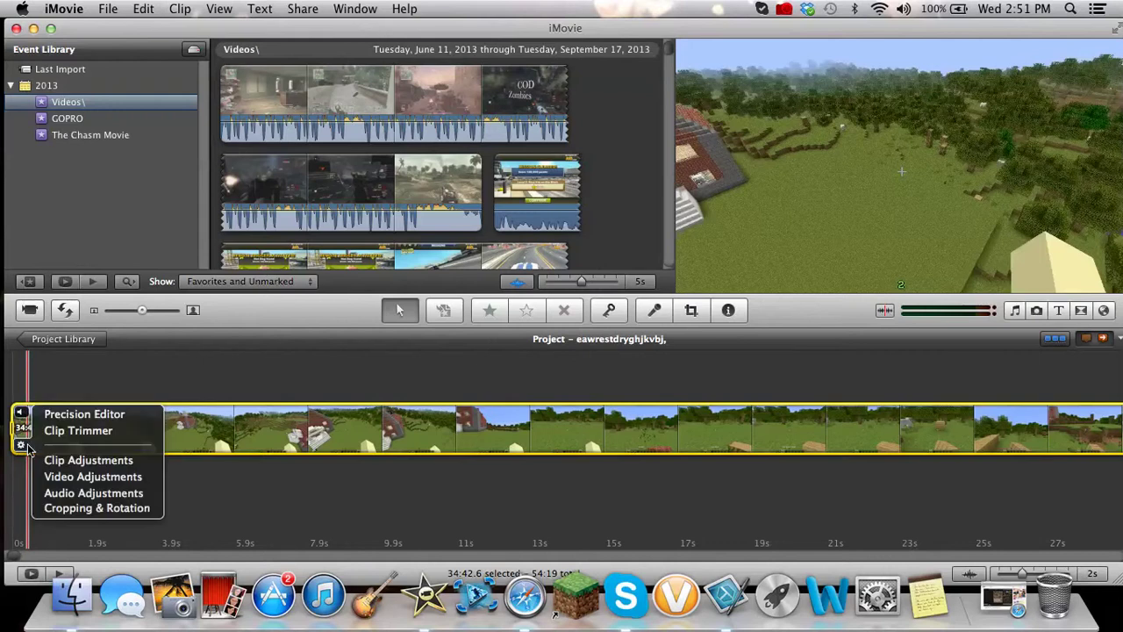
{"action": "left_click", "coordinate": [88, 460]}
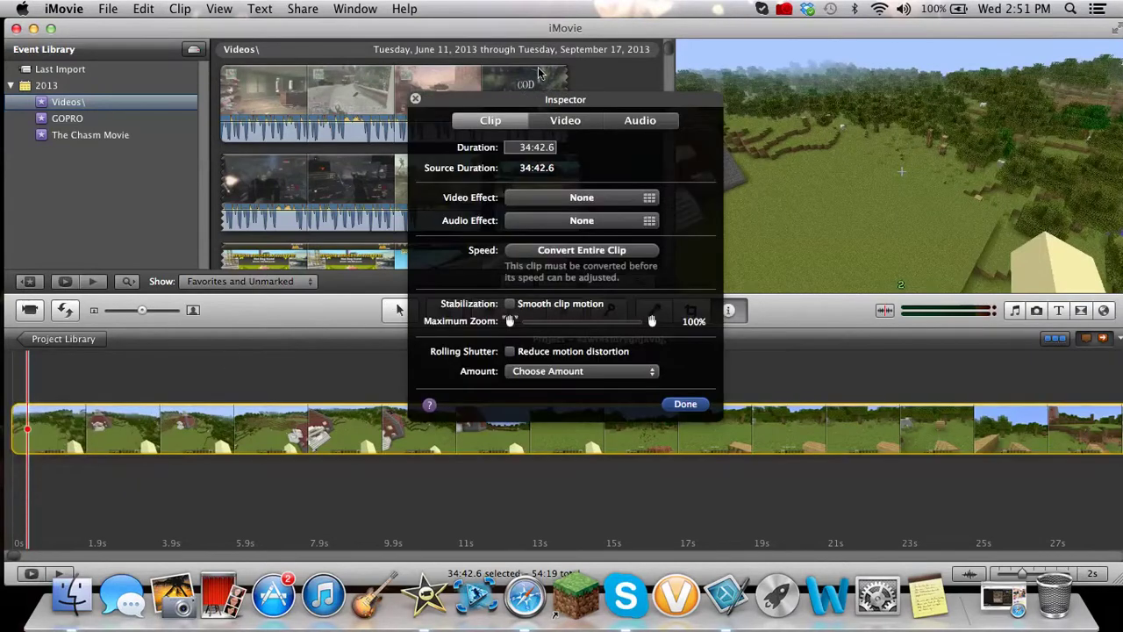
{"action": "left_click", "coordinate": [645, 122]}
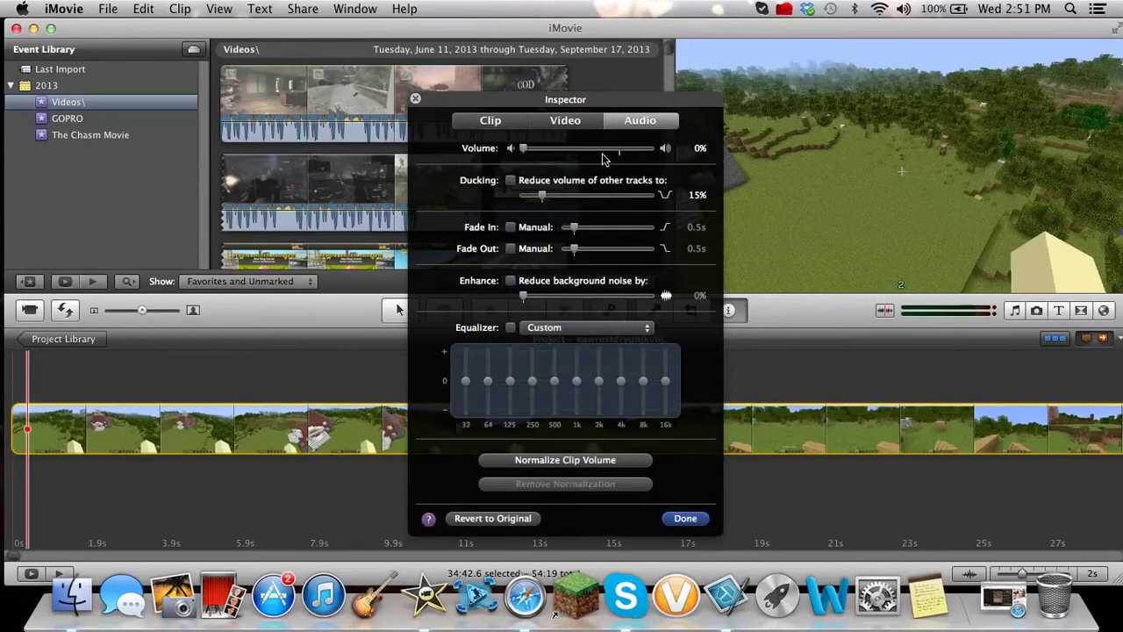
{"action": "mouse_move", "coordinate": [541, 152]}
{"action": "left_mouse_down"}
{"action": "mouse_move", "coordinate": [632, 151]}
{"action": "mouse_move", "coordinate": [468, 151]}
{"action": "left_mouse_up"}
{"action": "left_click", "coordinate": [685, 517]}
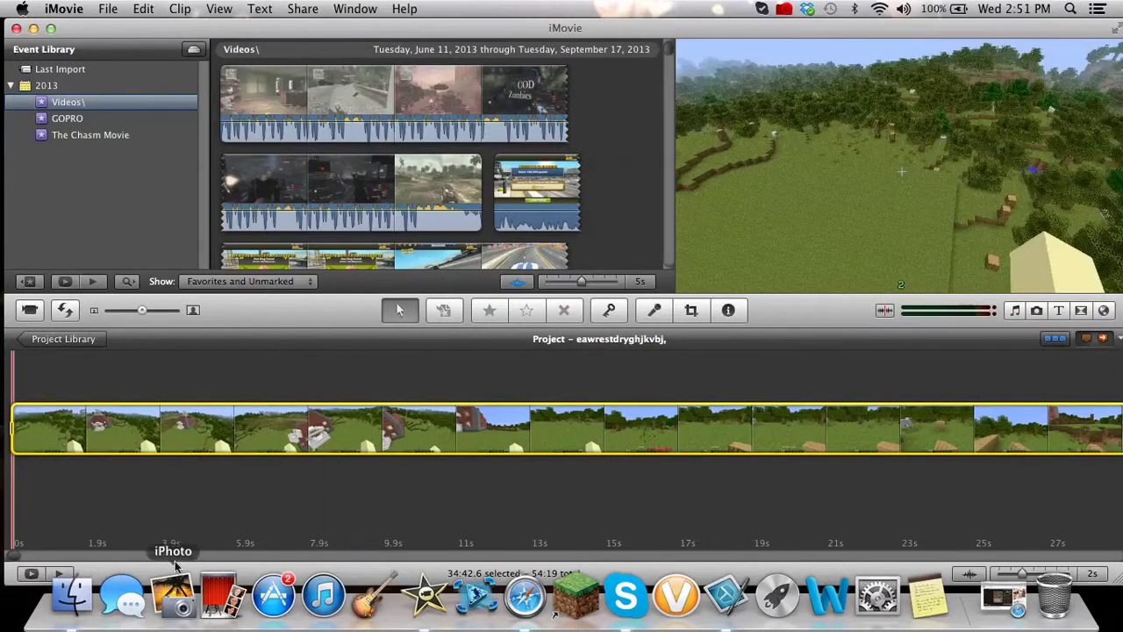
- Search Music for 'Machinima' and drag _Dance of the Pixies.mp3 onto the timeline's start
{"action": "left_click", "coordinate": [72, 595]}
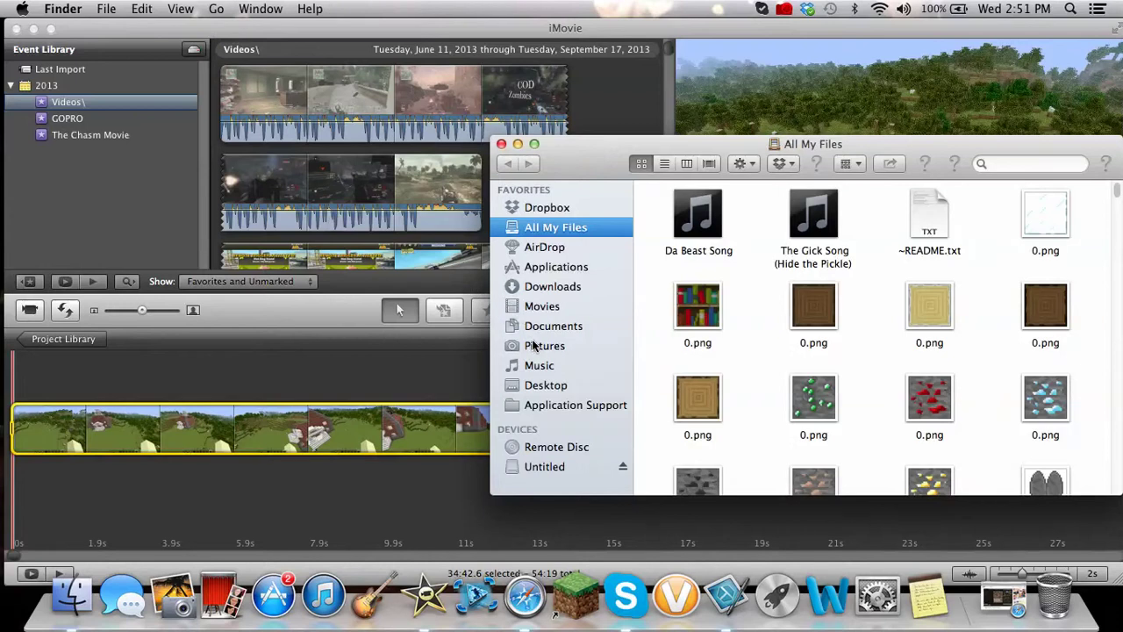
{"action": "left_click", "coordinate": [539, 365]}
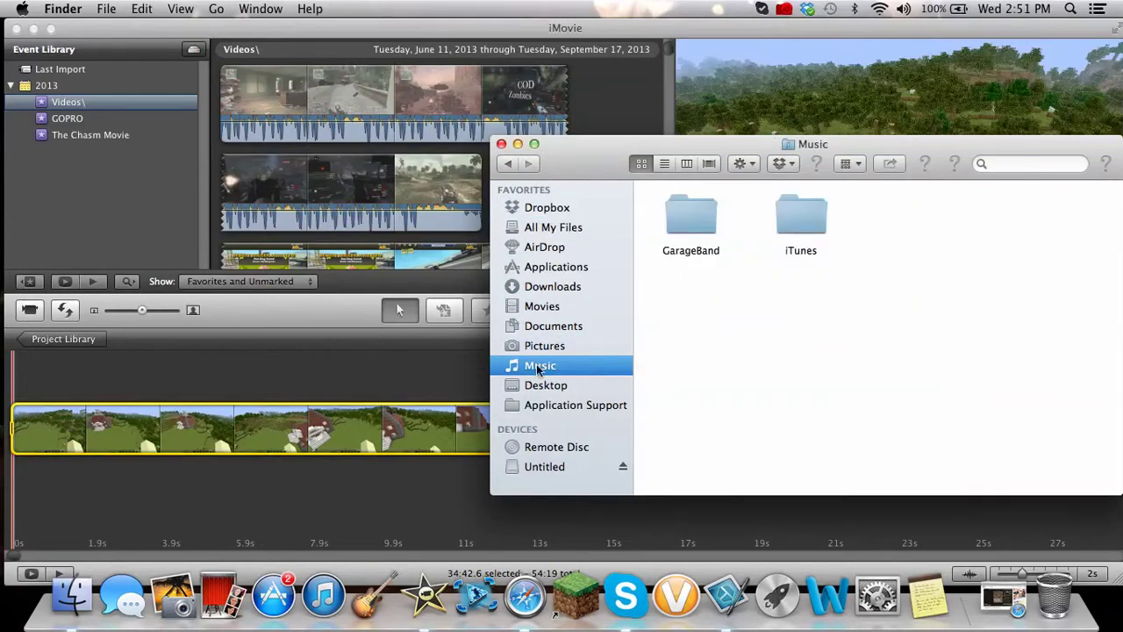
{"action": "left_click", "coordinate": [1013, 167]}
{"action": "type", "text": "Machinim"}
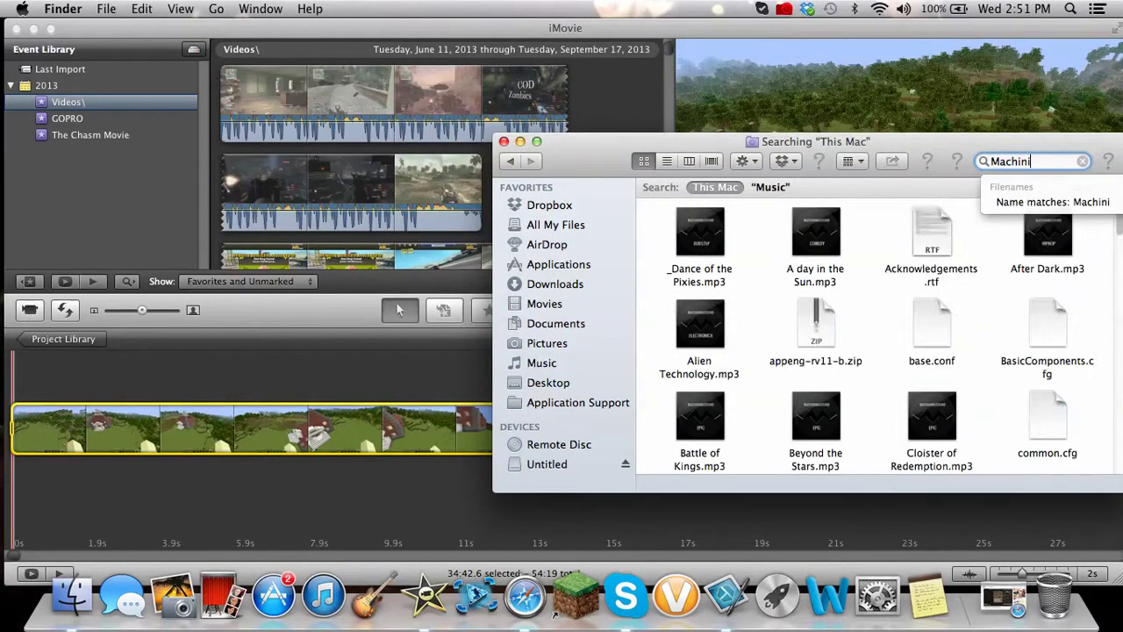
{"action": "type", "text": "a"}
{"action": "mouse_move", "coordinate": [700, 233]}
{"action": "left_mouse_down"}
{"action": "mouse_move", "coordinate": [11, 432]}
{"action": "mouse_move", "coordinate": [98, 386]}
{"action": "left_mouse_up"}
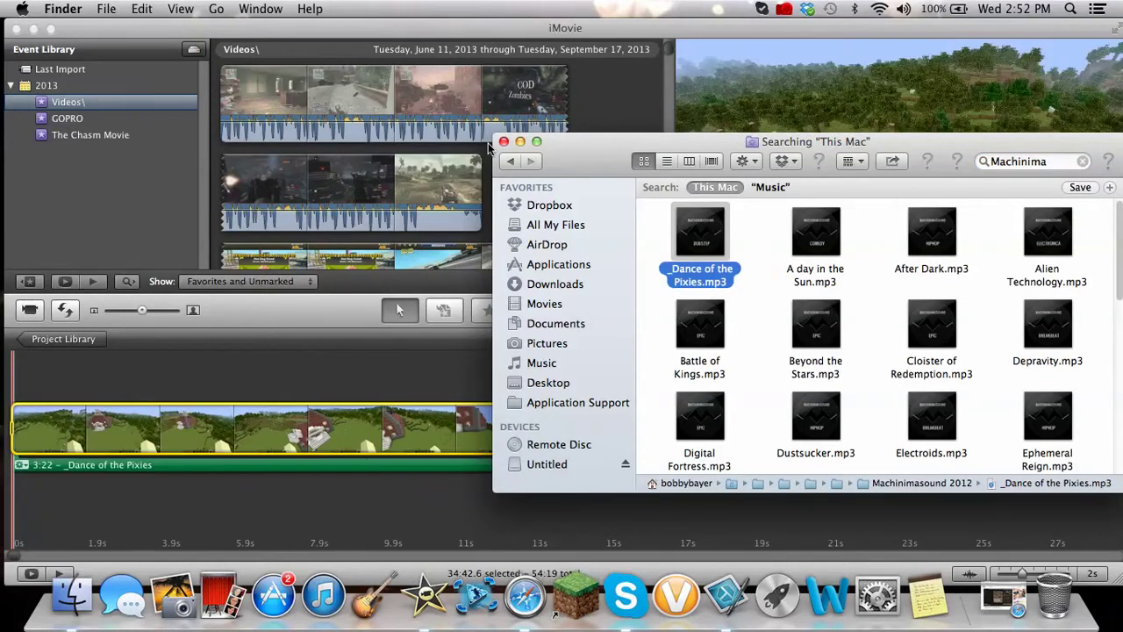
{"action": "left_click", "coordinate": [503, 142]}
{"action": "left_click", "coordinate": [373, 379]}
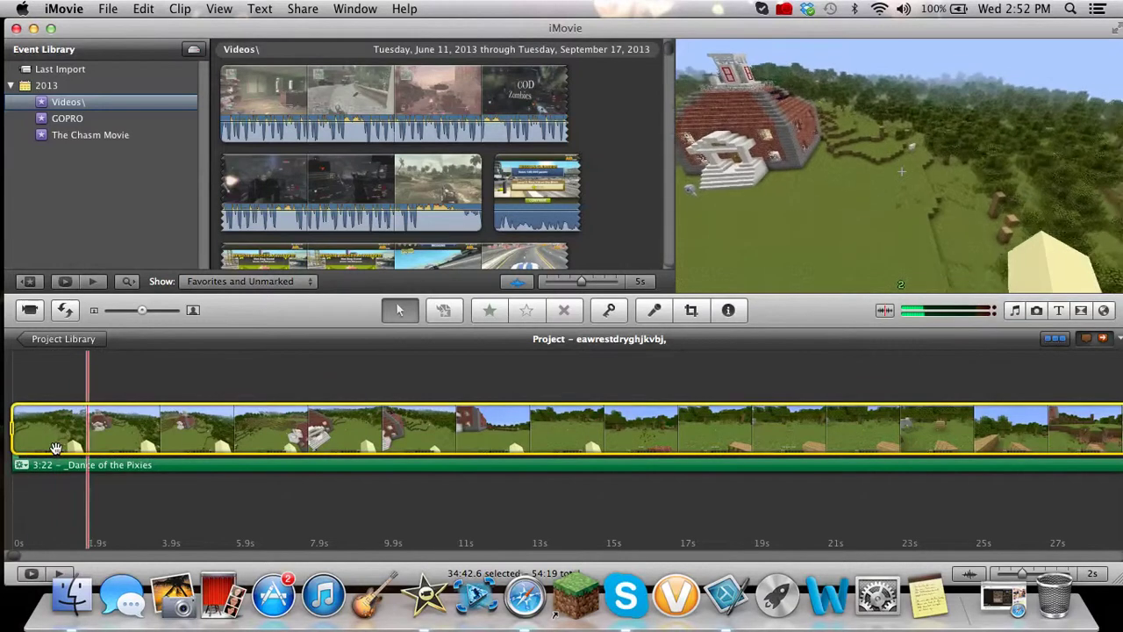
- Convert the entire Minecraft clip in the Inspector so its speed becomes adjustable
{"action": "left_click", "coordinate": [107, 382]}
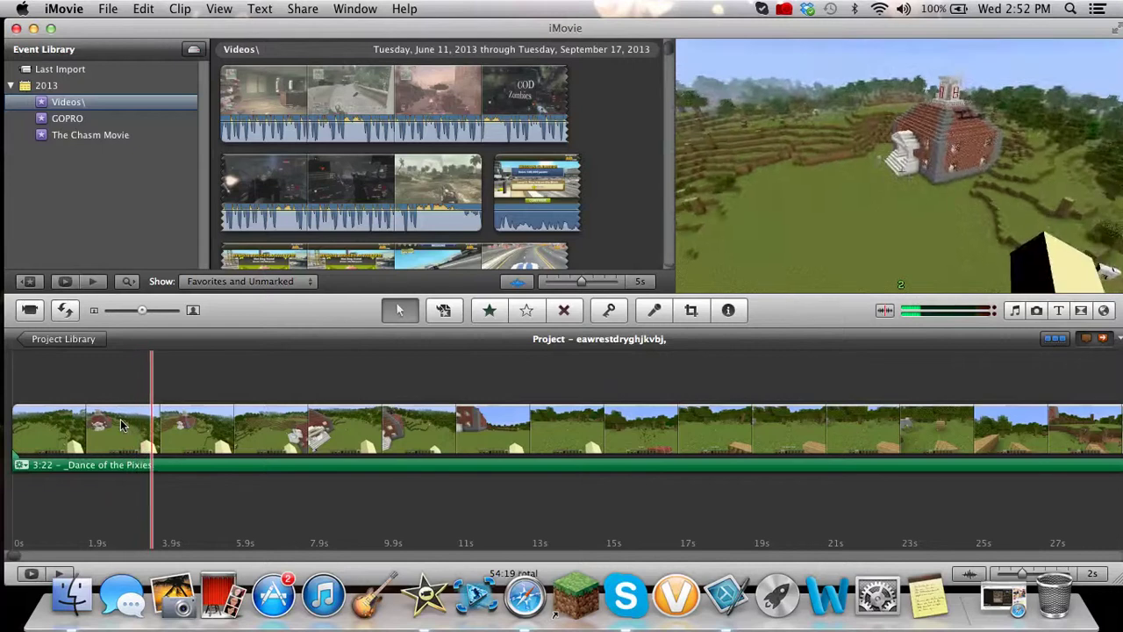
{"action": "right_click", "coordinate": [172, 441]}
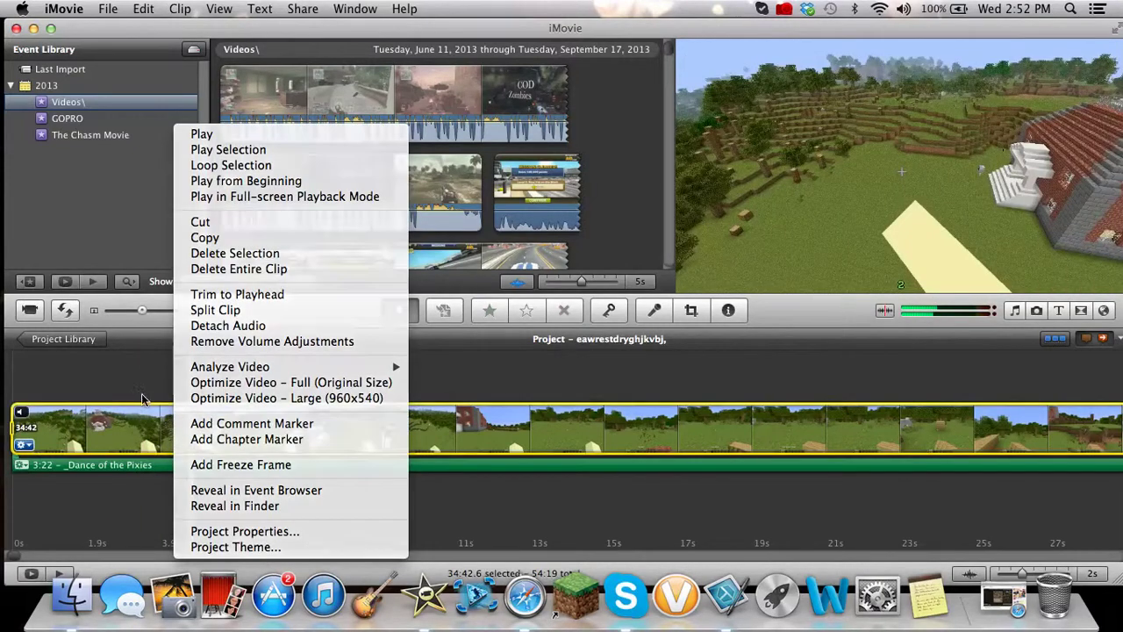
{"action": "left_click", "coordinate": [148, 434]}
{"action": "right_click", "coordinate": [146, 432]}
{"action": "left_click", "coordinate": [146, 432]}
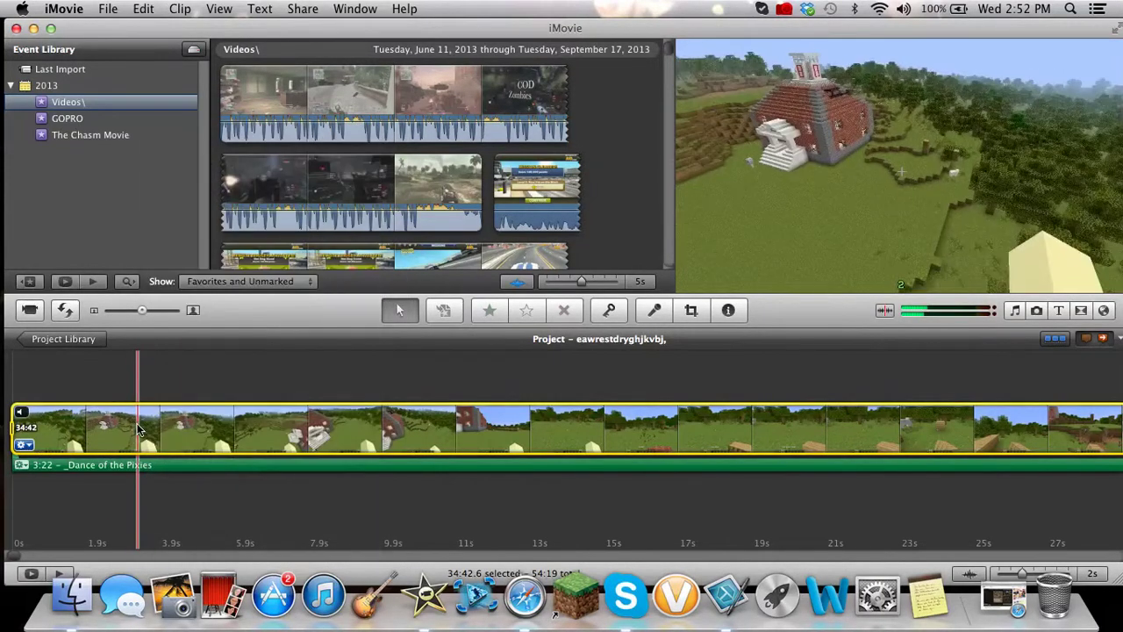
{"action": "double_click", "coordinate": [139, 431]}
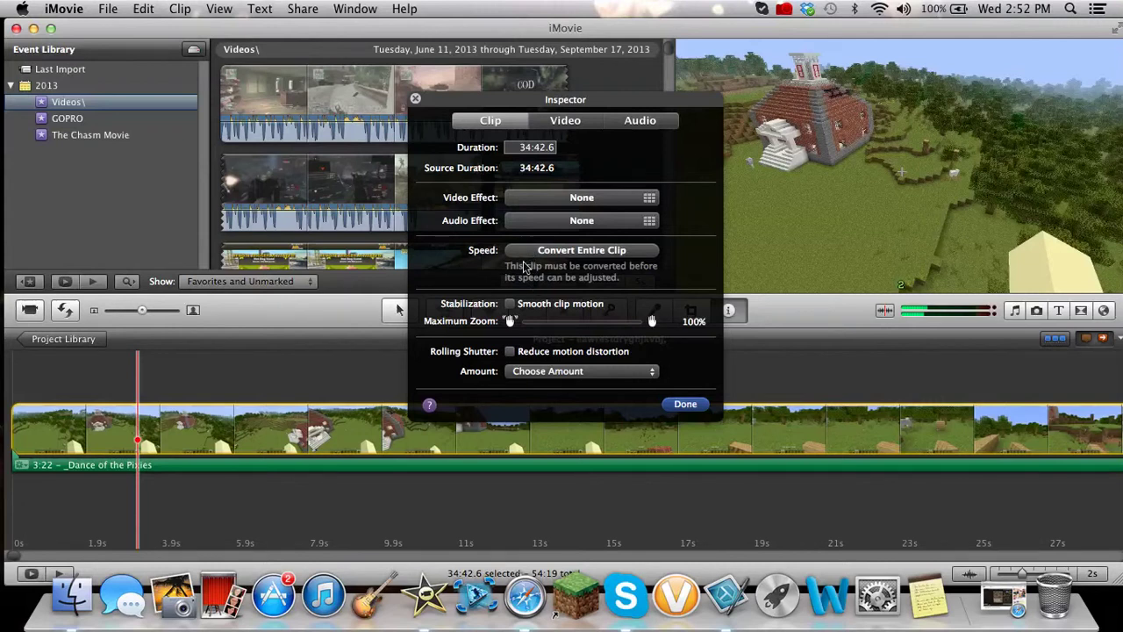
{"action": "left_click", "coordinate": [525, 253]}
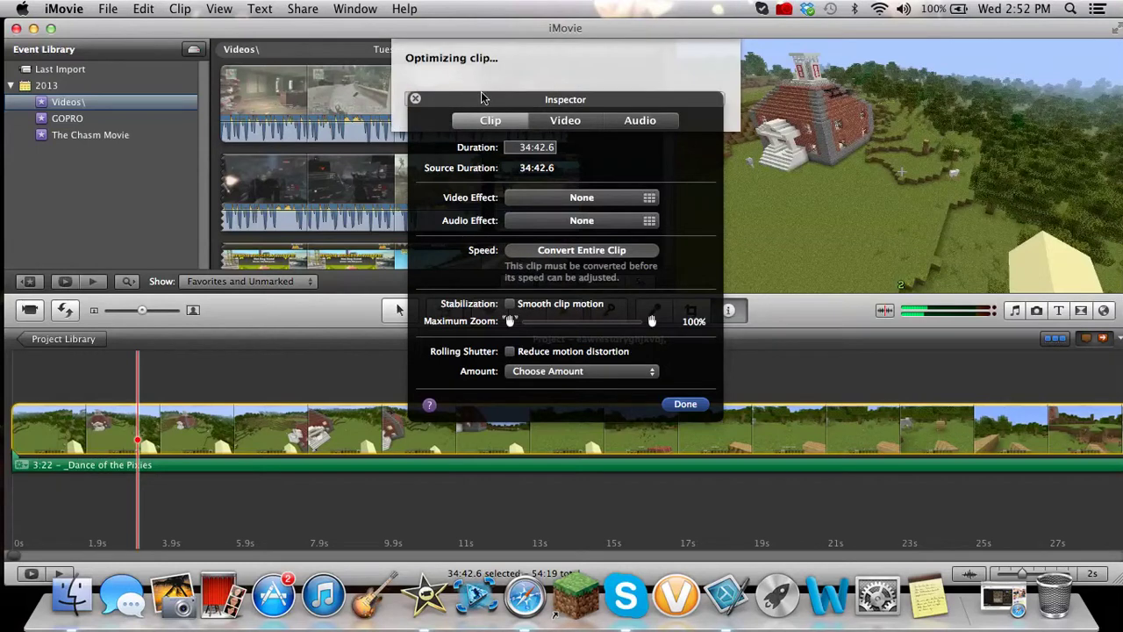
{"action": "left_click_drag", "start_coordinate": [481, 97], "coordinate": [463, 141]}
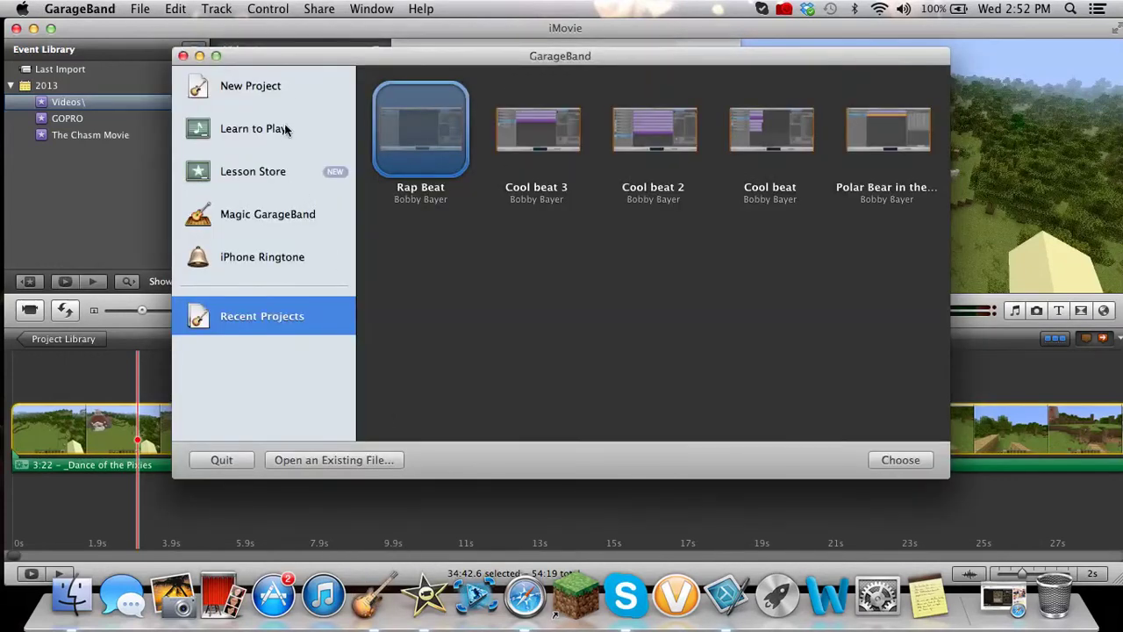
- Create a GarageBand project from the Voice template, saved as 'My Song'
{"action": "left_click", "coordinate": [287, 97]}
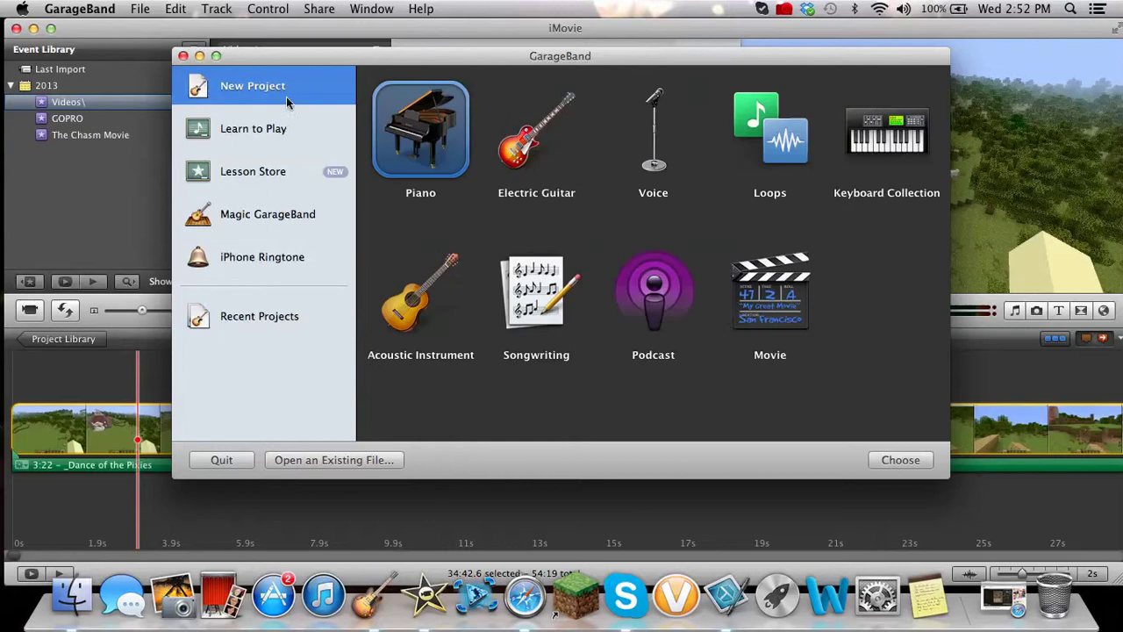
{"action": "left_click", "coordinate": [637, 145]}
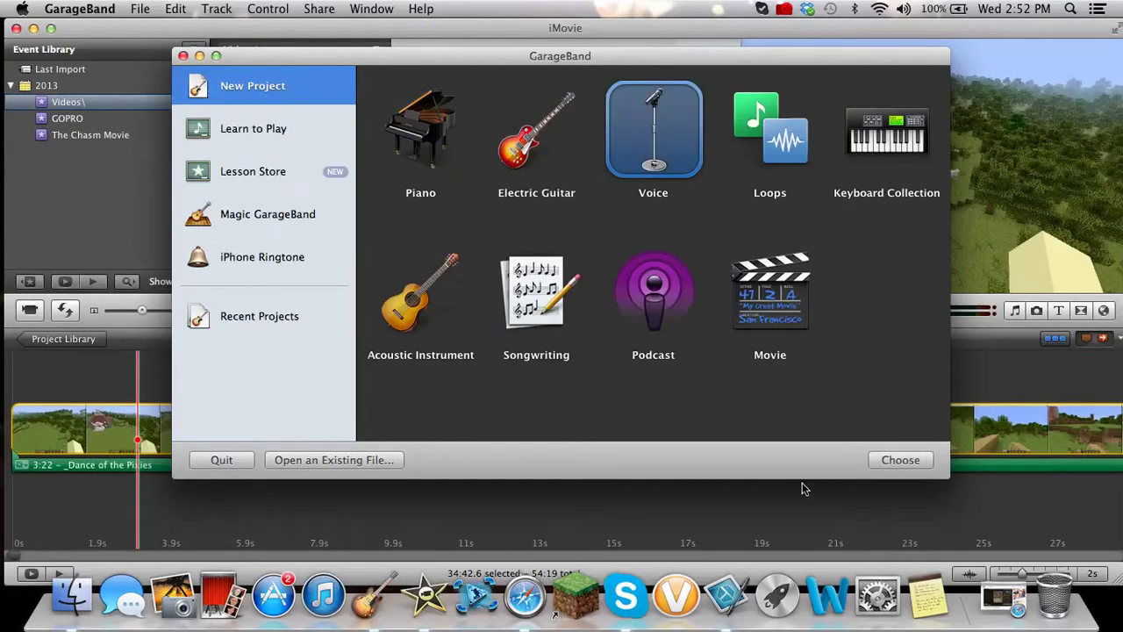
{"action": "left_click", "coordinate": [899, 459]}
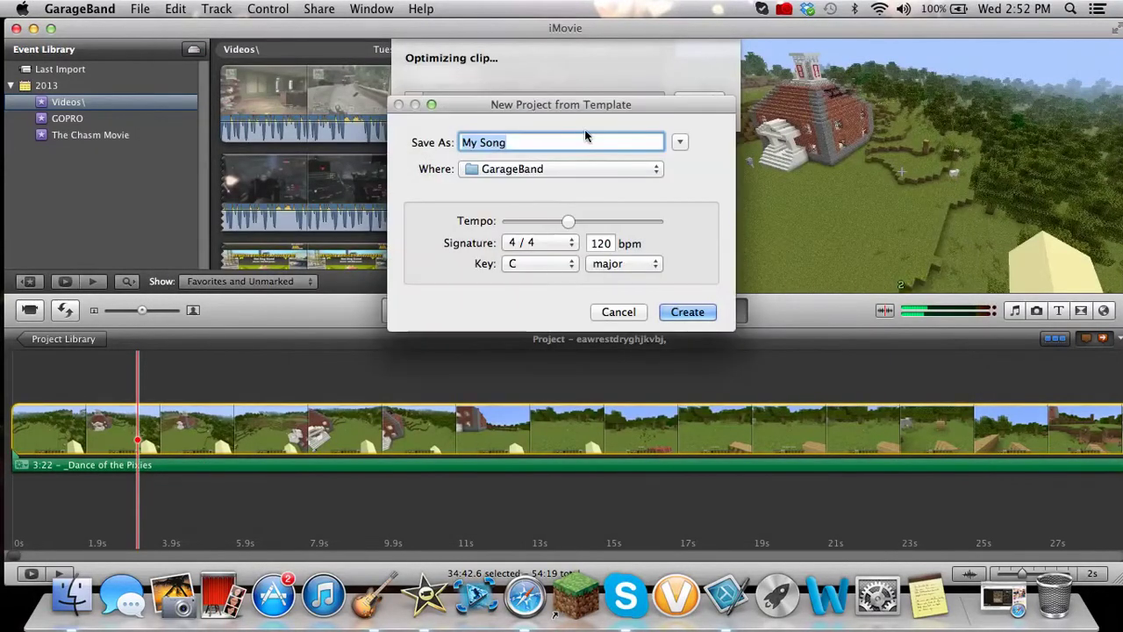
{"action": "key", "text": "Return"}
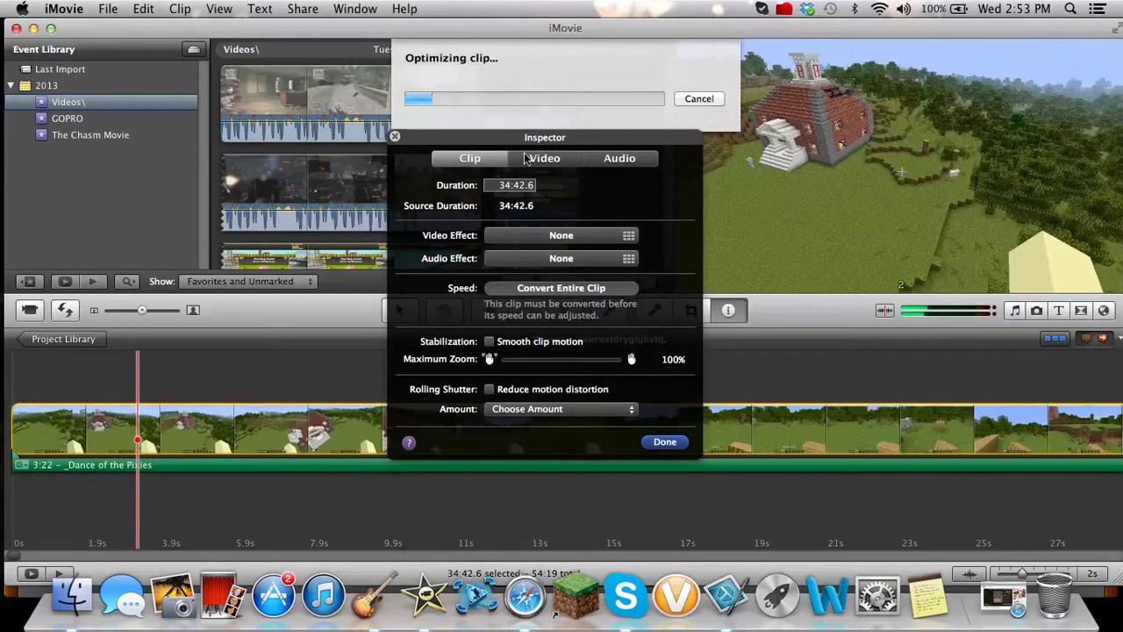
- Pause the screen capture, view the Minecraft clip's speed settings, and close them unchanged
{"action": "left_click", "coordinate": [782, 8]}
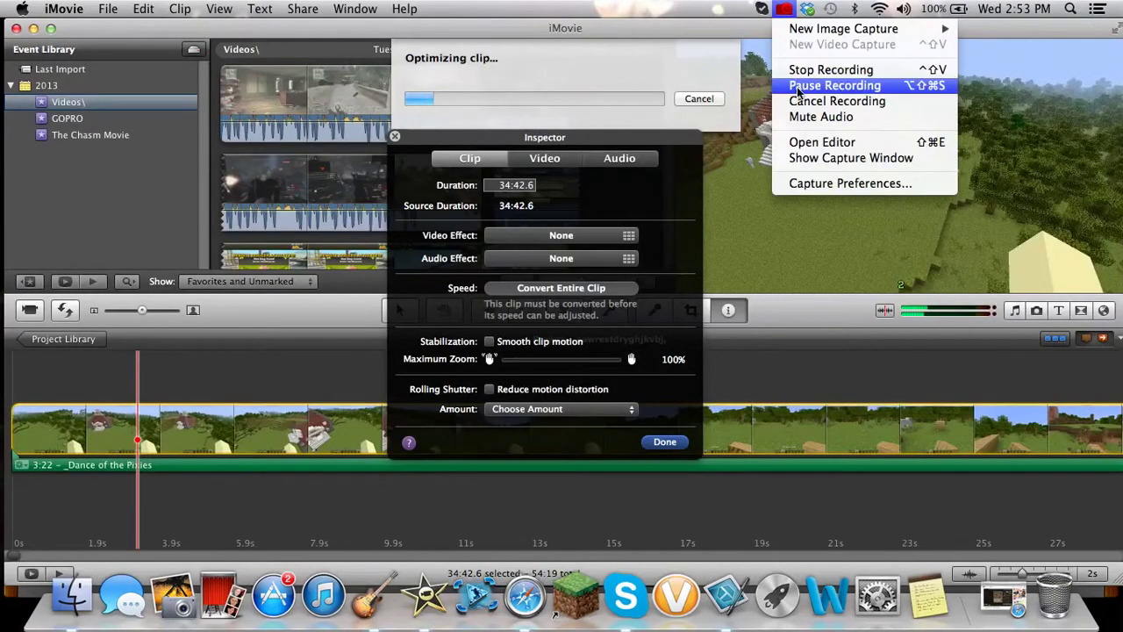
{"action": "left_click", "coordinate": [856, 85]}
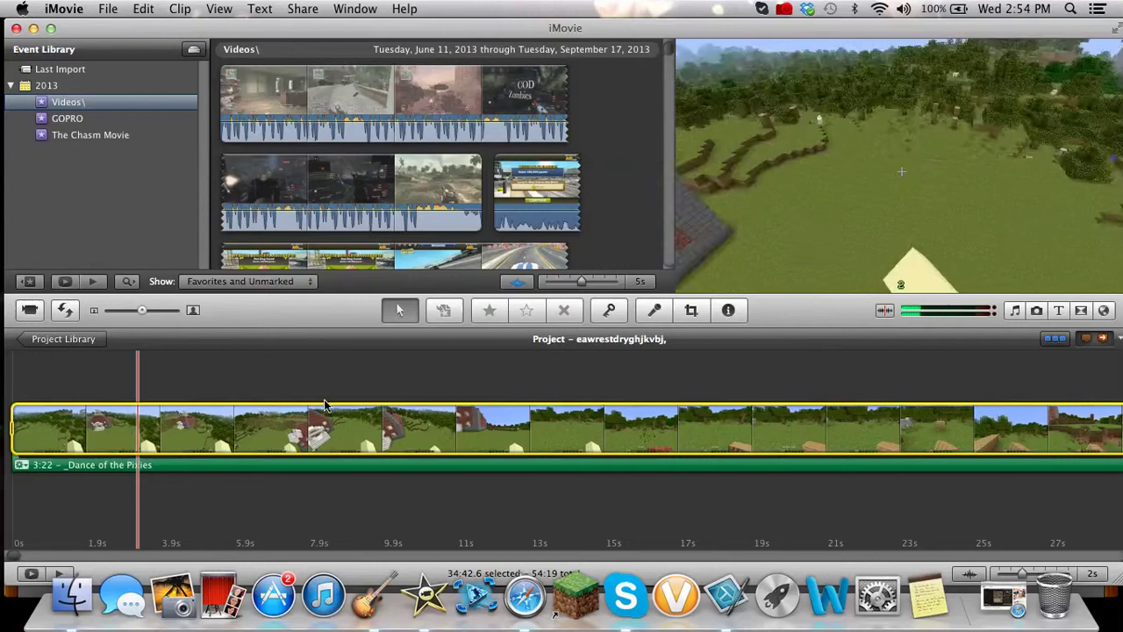
{"action": "double_click", "coordinate": [163, 430]}
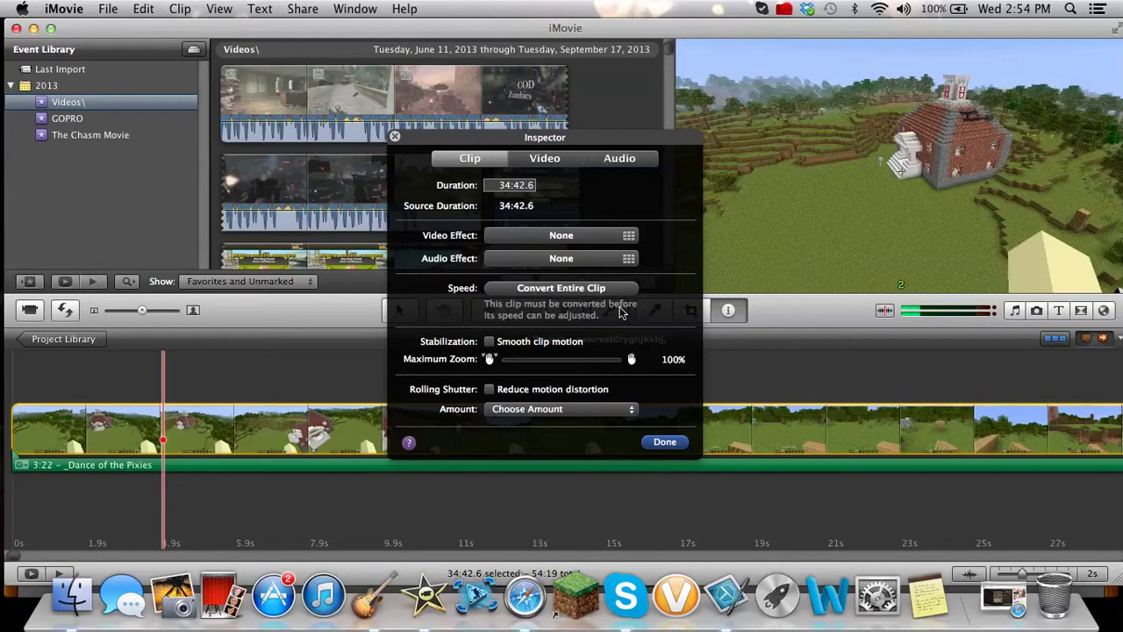
{"action": "left_click", "coordinate": [664, 442]}
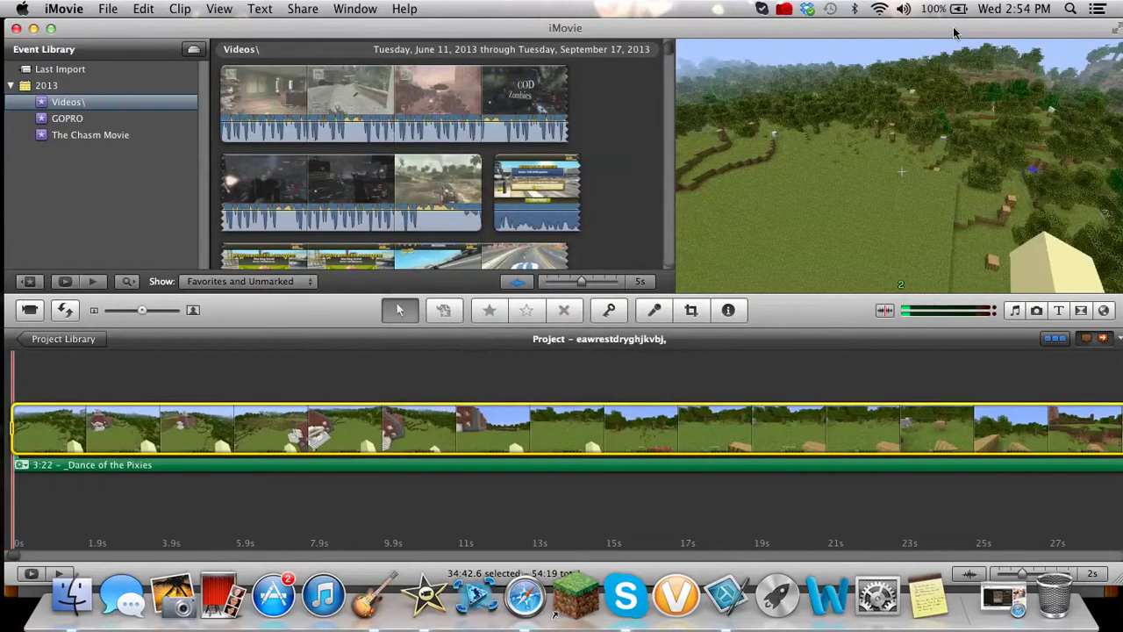
{"action": "key", "text": "ctrl+Right"}
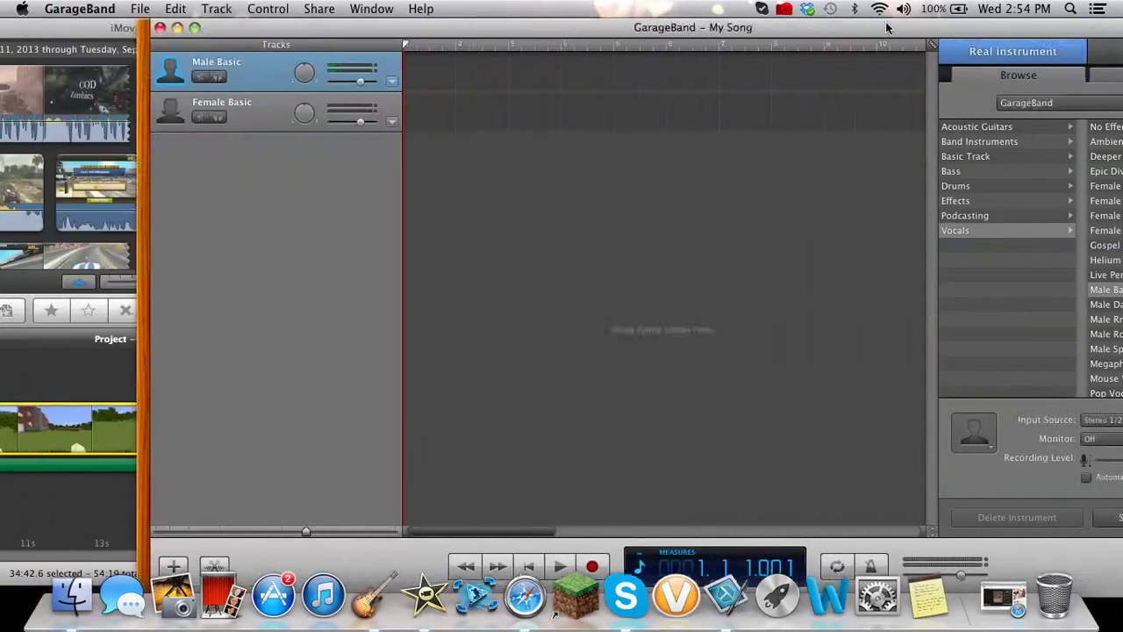
- Reposition the iMovie window across Spaces so GarageBand's track list is fully visible
{"action": "key", "text": "ctrl+Left"}
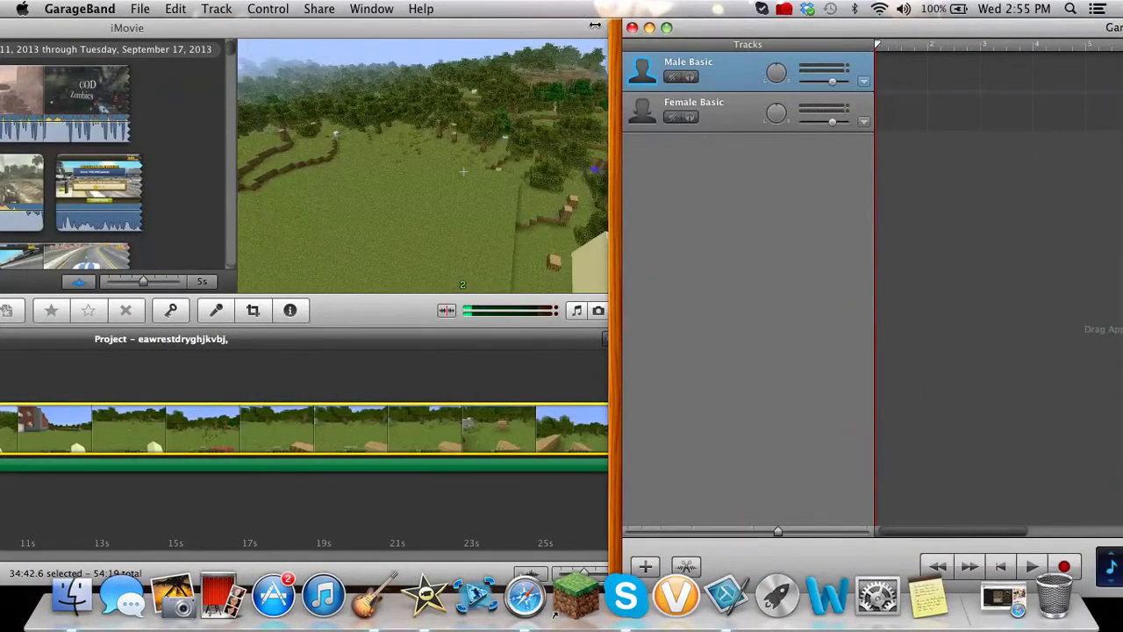
{"action": "left_click_drag", "start_coordinate": [562, 25], "coordinate": [494, 7]}
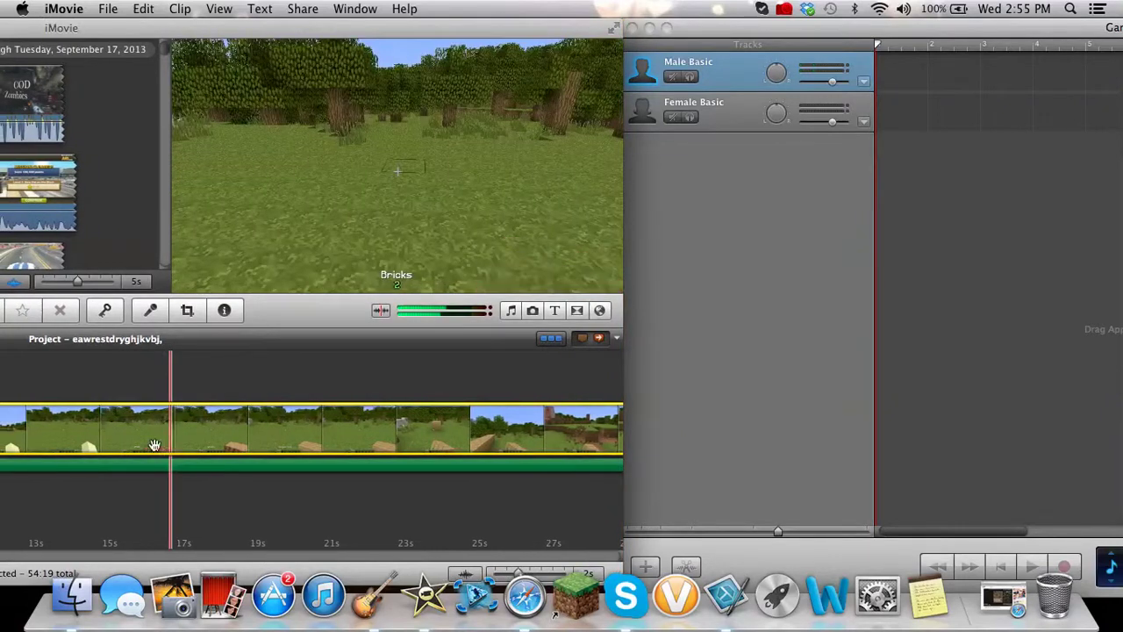
{"action": "left_click_drag", "start_coordinate": [181, 24], "coordinate": [454, 7]}
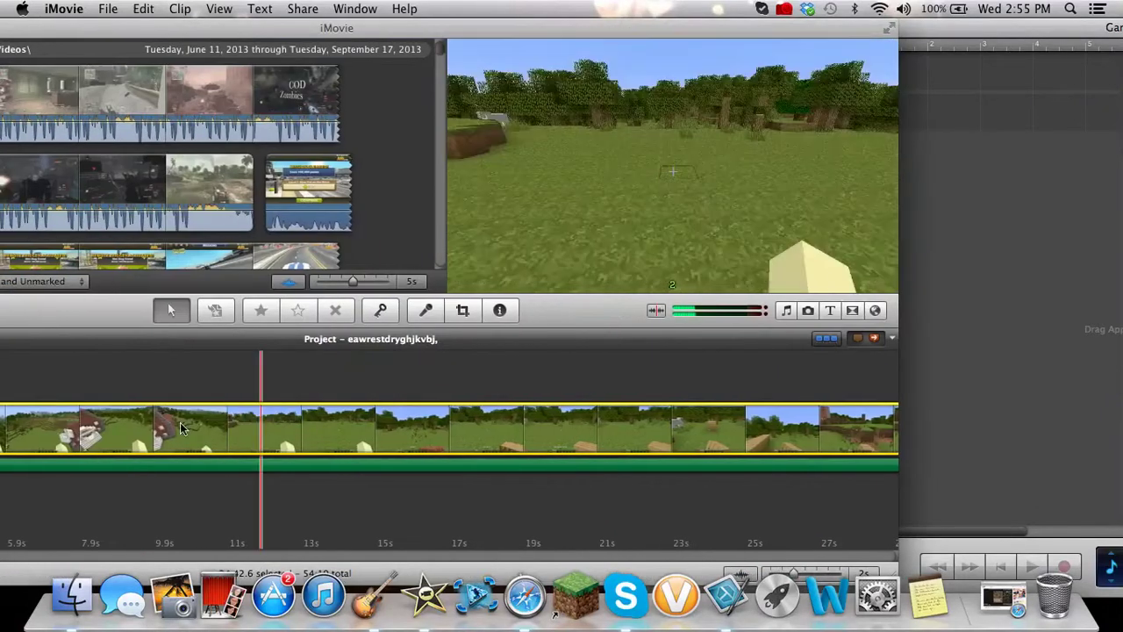
{"action": "left_click_drag", "start_coordinate": [228, 28], "coordinate": [363, 27]}
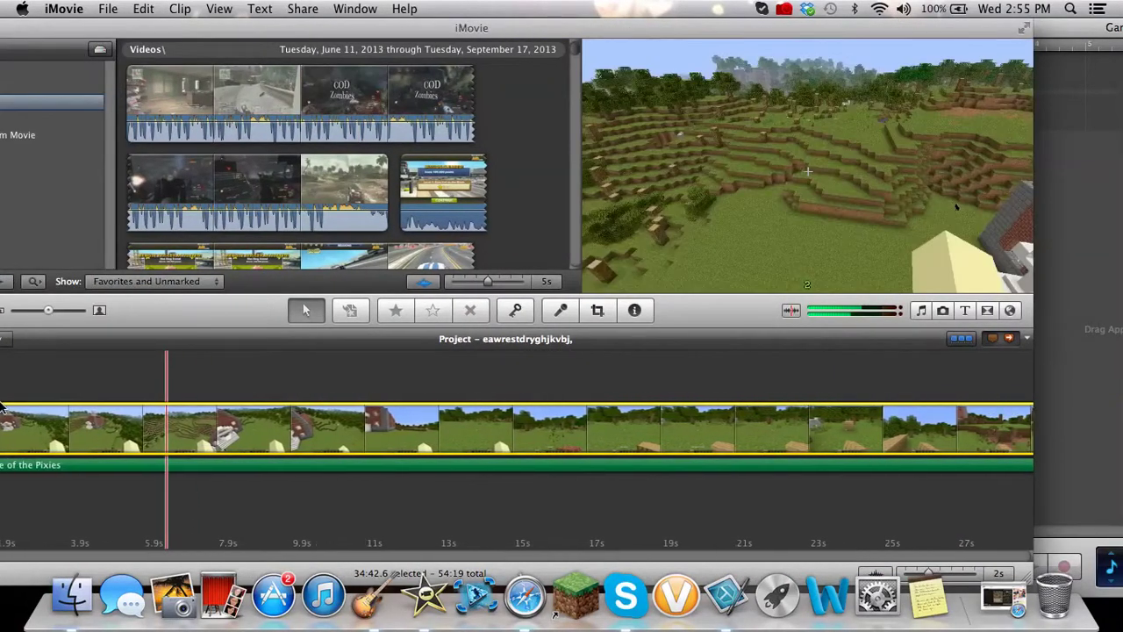
{"action": "left_click_drag", "start_coordinate": [145, 27], "coordinate": [281, 27]}
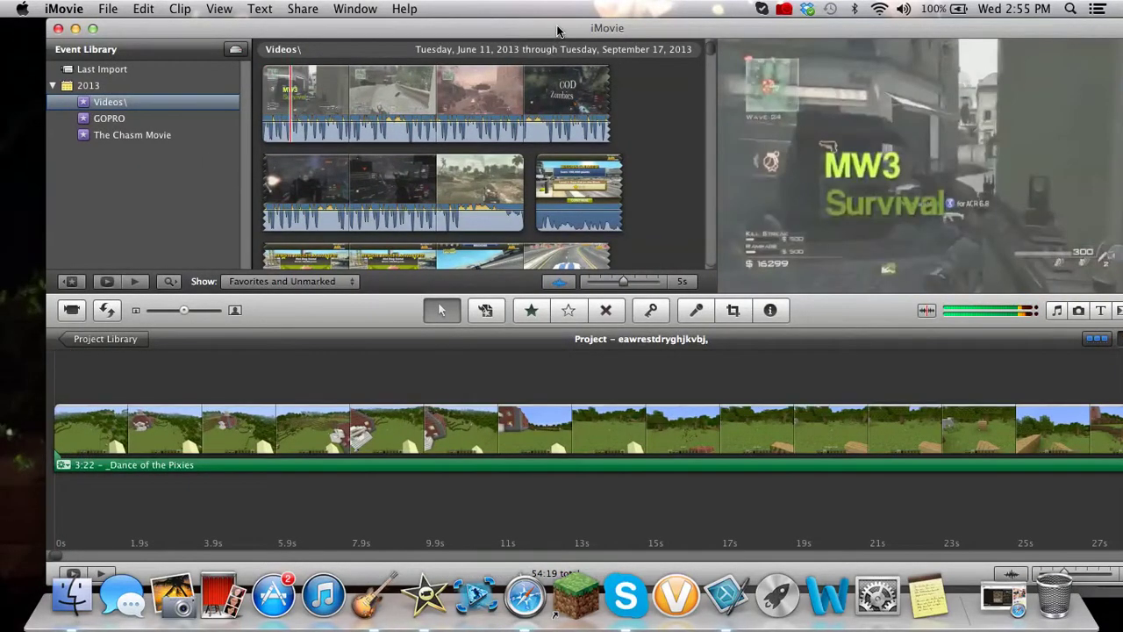
{"action": "left_click_drag", "start_coordinate": [554, 27], "coordinate": [520, 28]}
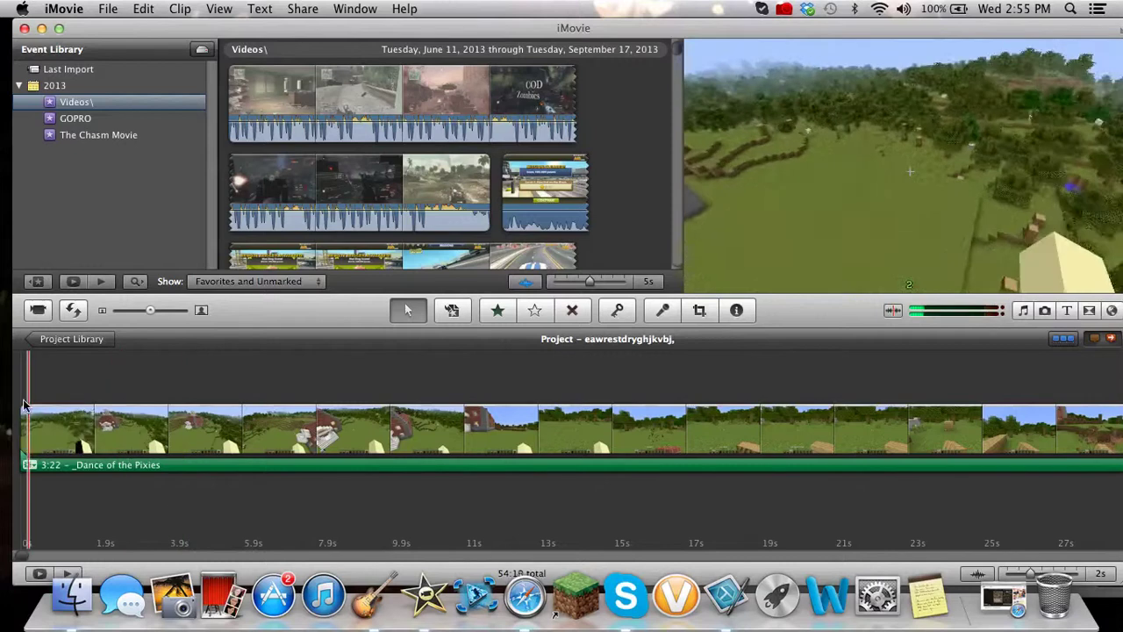
{"action": "key", "text": "ctrl+Right"}
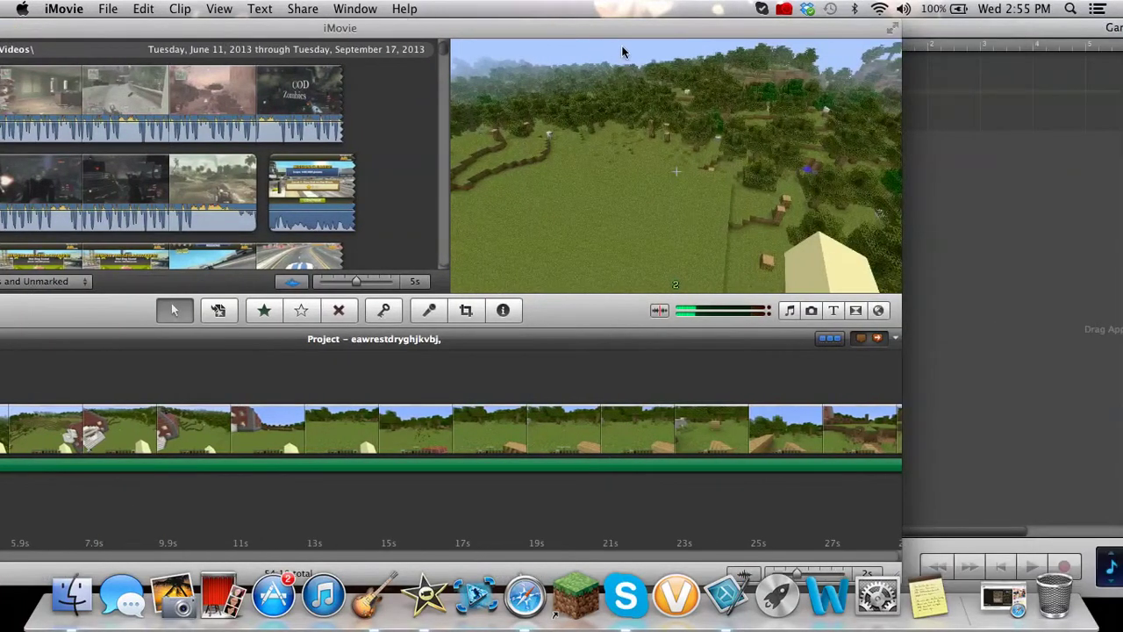
{"action": "key", "text": "ctrl+Right"}
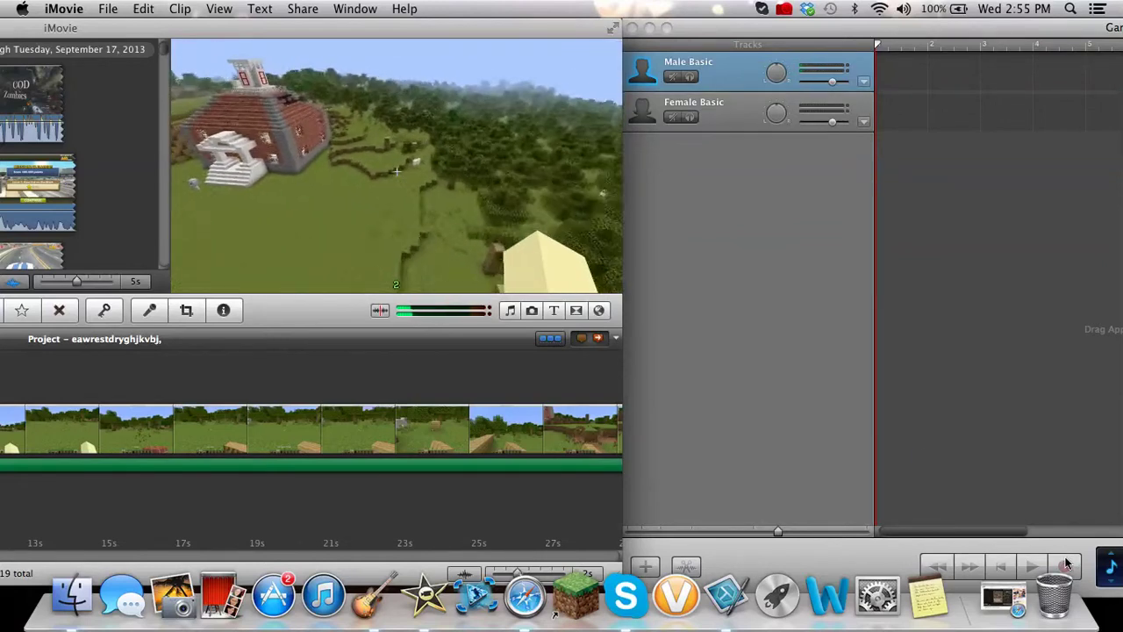
- Start the GarageBand voiceover recording, then delete the Dance of the Pixies track in iMovie
{"action": "left_click", "coordinate": [1066, 564]}
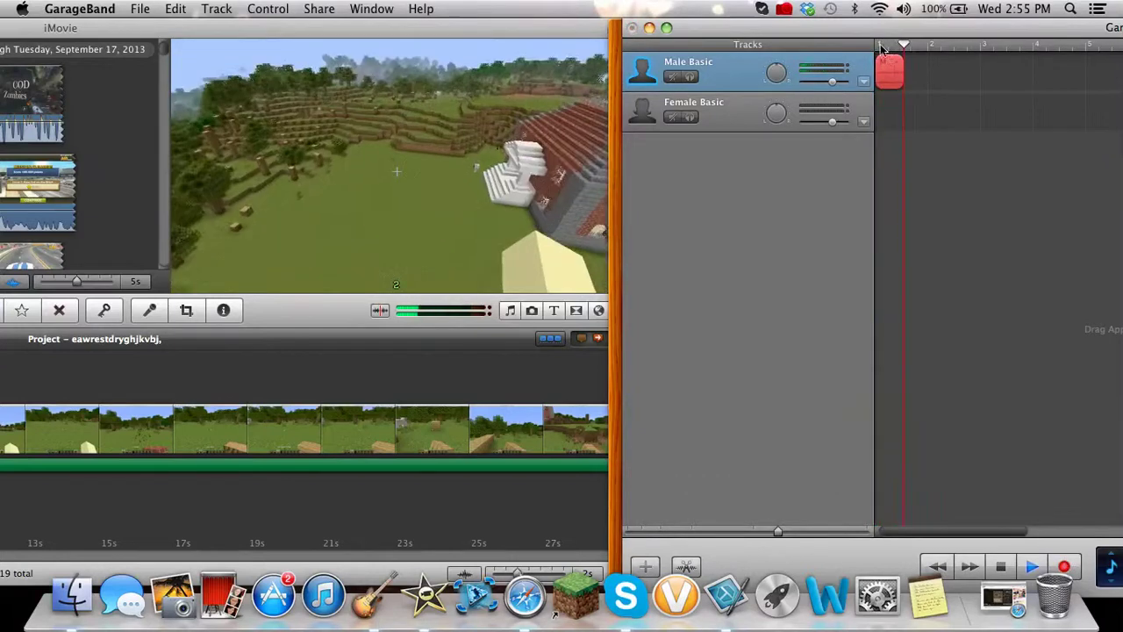
{"action": "left_click", "coordinate": [408, 27]}
{"action": "left_click_drag", "start_coordinate": [408, 8], "coordinate": [922, 4]}
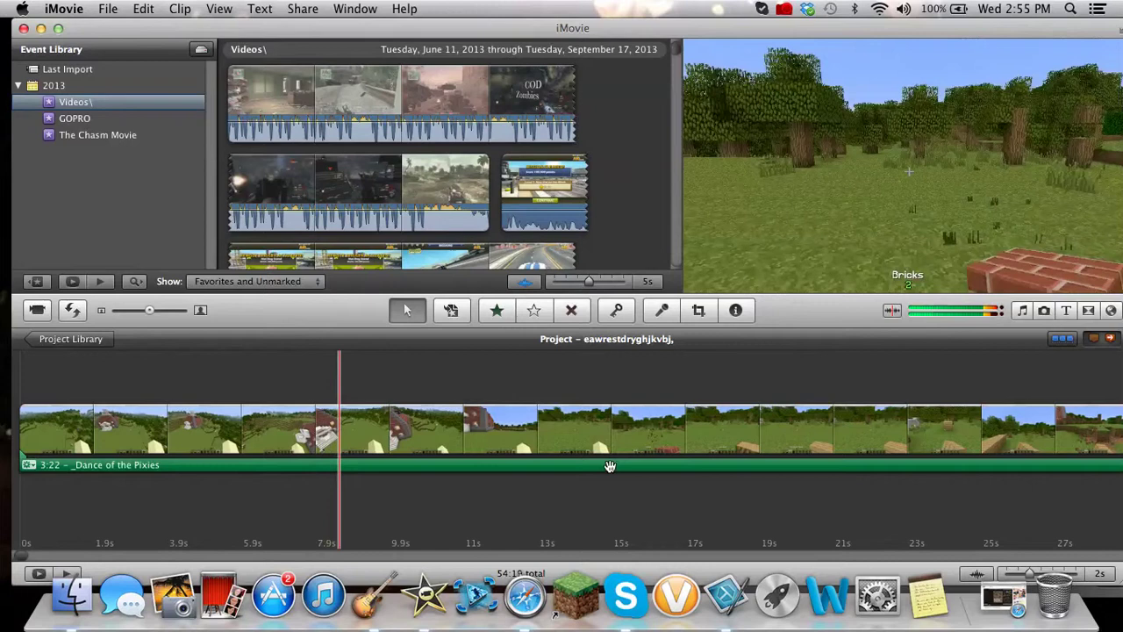
{"action": "right_click", "coordinate": [608, 465]}
{"action": "left_click", "coordinate": [650, 399]}
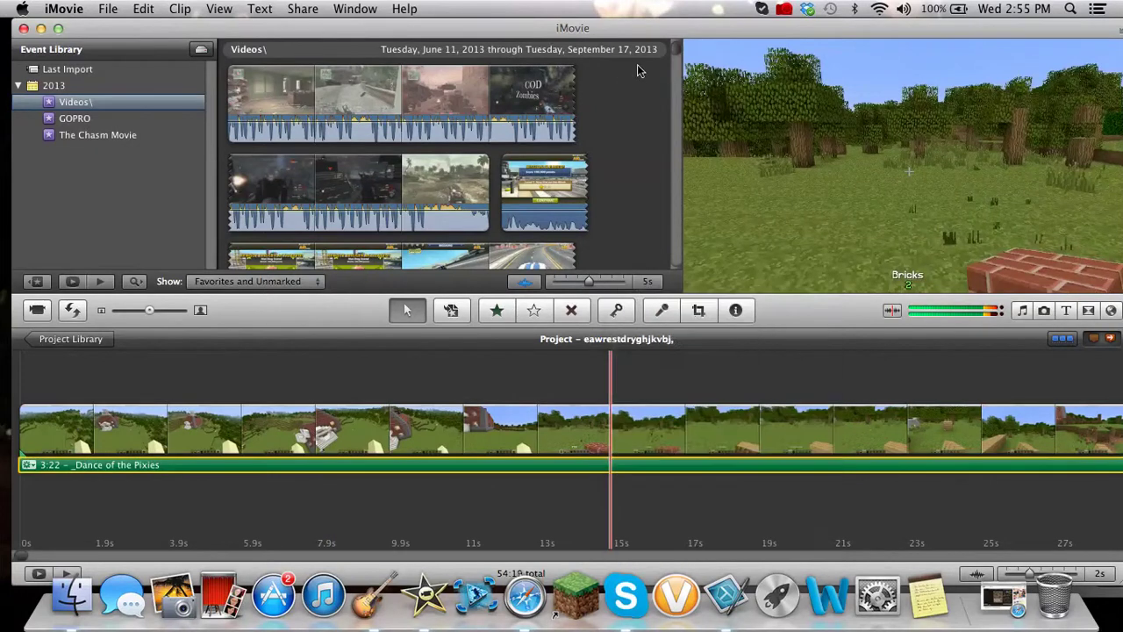
{"action": "left_click_drag", "start_coordinate": [635, 32], "coordinate": [628, 33]}
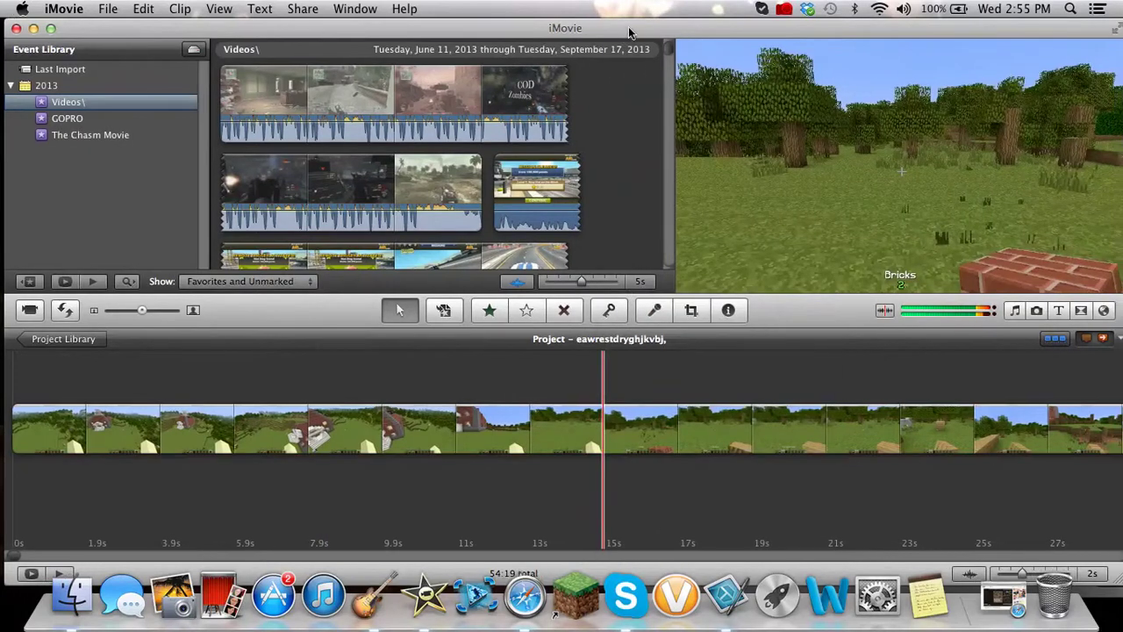
{"action": "left_click", "coordinate": [373, 602]}
- Stop the Male Basic recording, save and close My Song, and dismiss the chooser
{"action": "left_click", "coordinate": [1064, 569]}
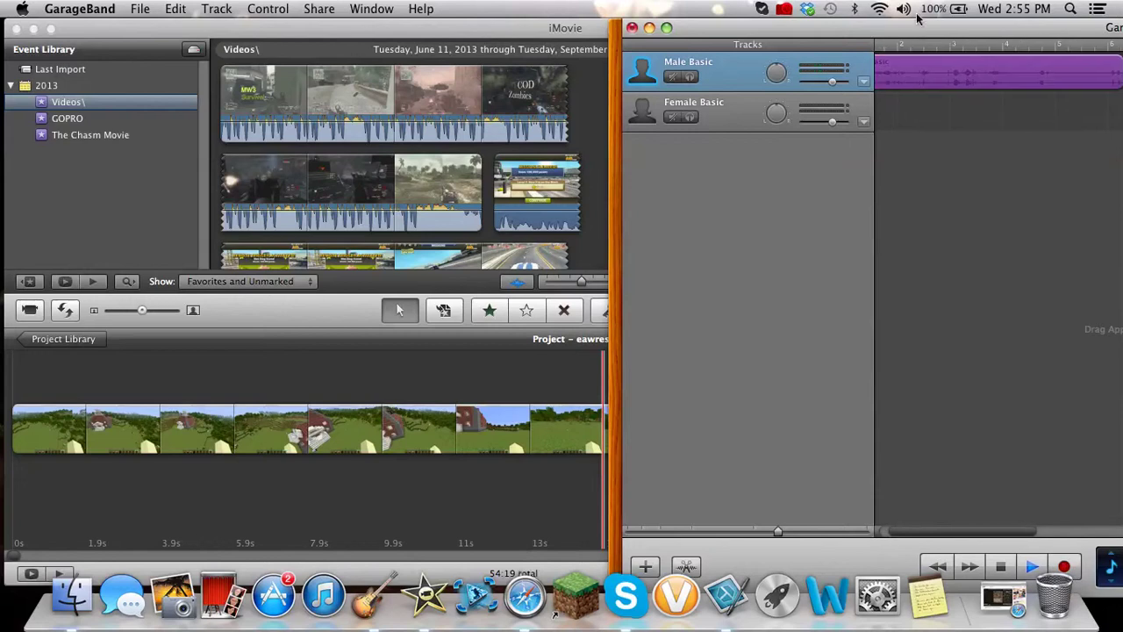
{"action": "left_click_drag", "start_coordinate": [941, 31], "coordinate": [343, 31]}
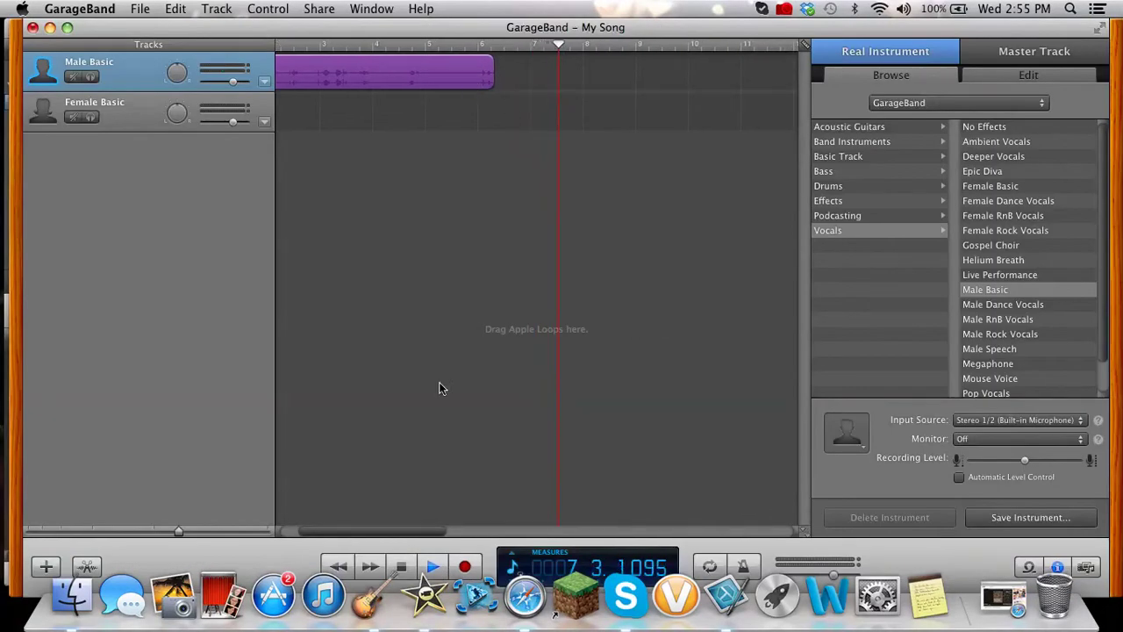
{"action": "left_click", "coordinate": [432, 566]}
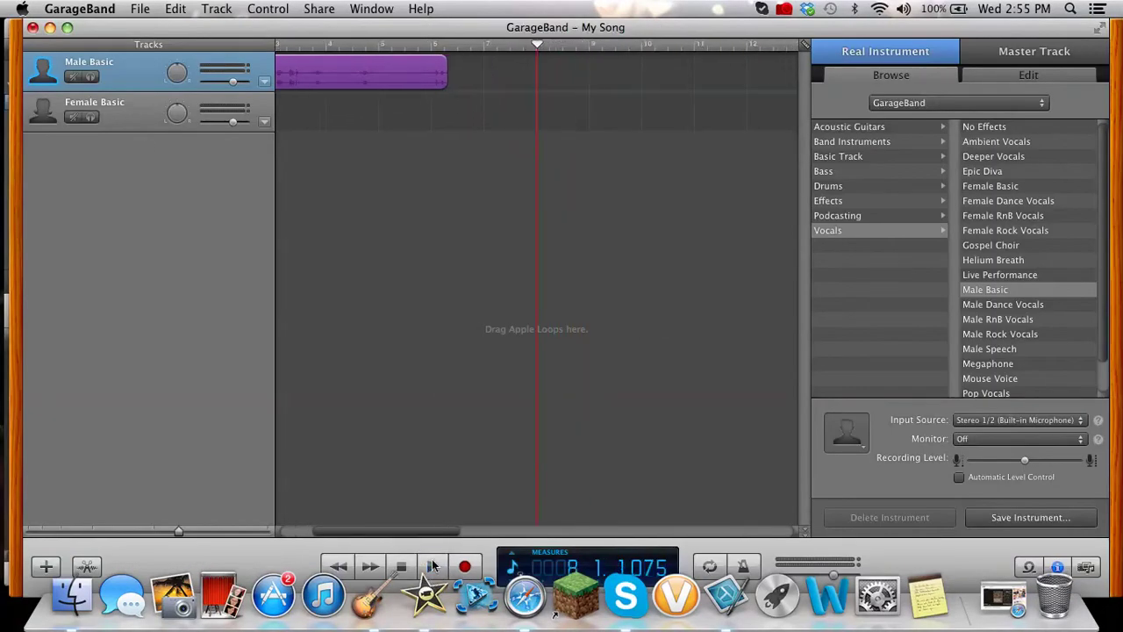
{"action": "left_click", "coordinate": [33, 27]}
{"action": "left_click", "coordinate": [705, 117]}
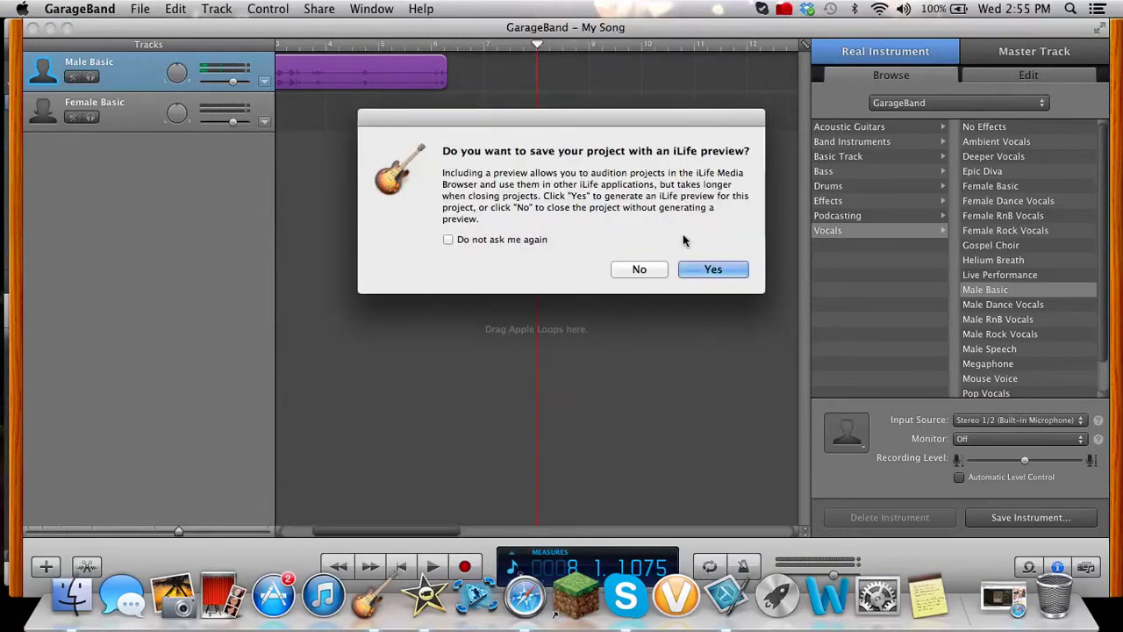
{"action": "left_click", "coordinate": [708, 270]}
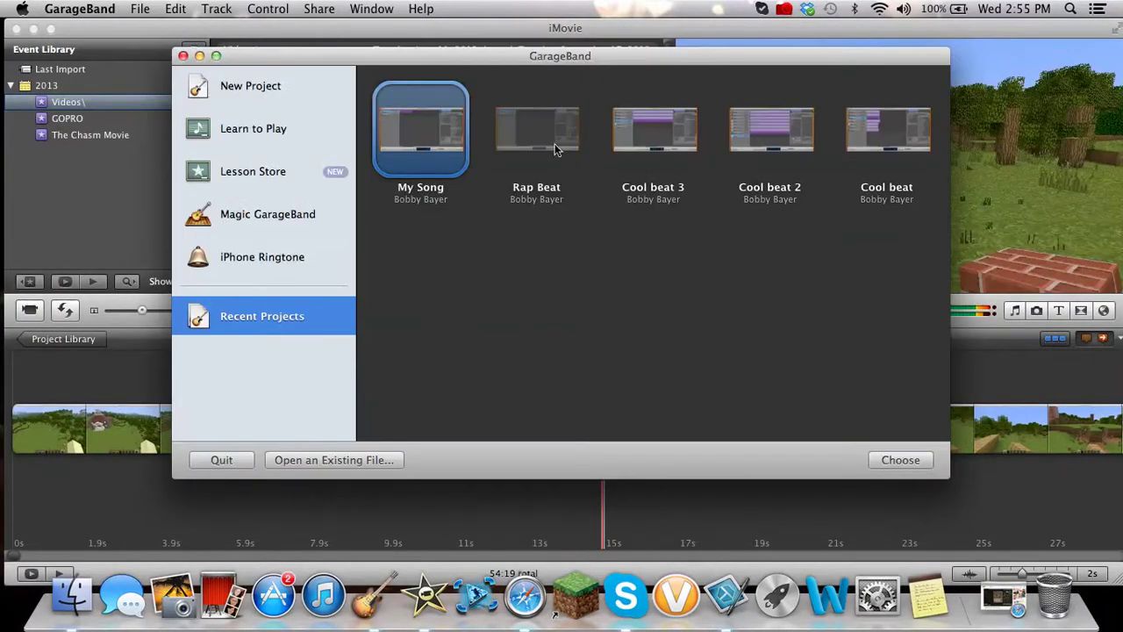
{"action": "left_click", "coordinate": [183, 56]}
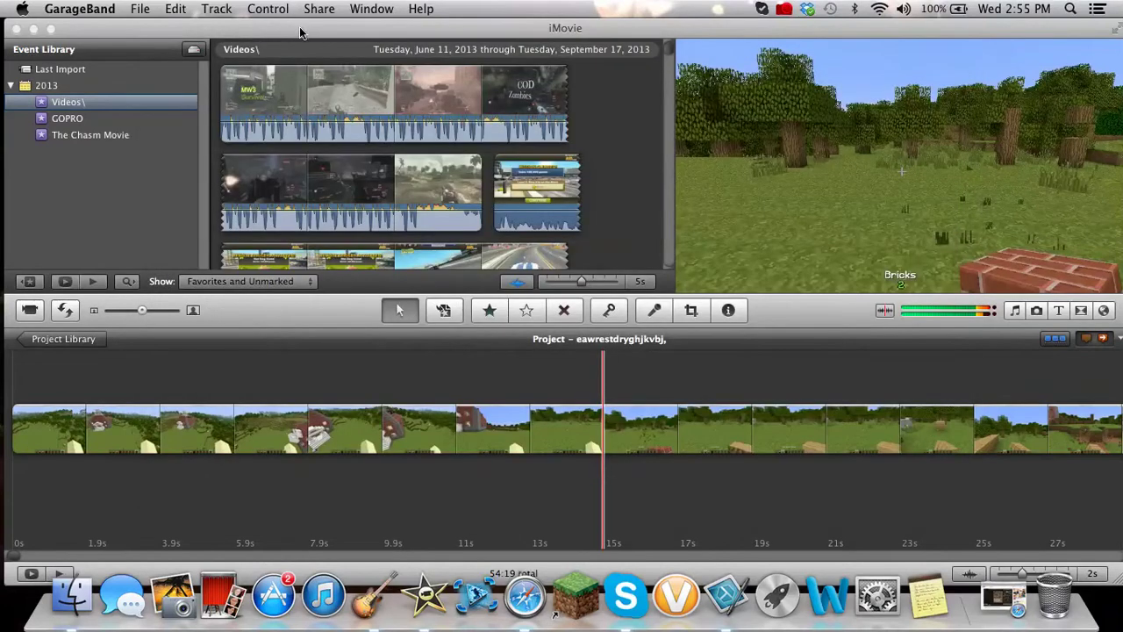
- Drag My Song from the Music and Sound Effects browser under the Minecraft clip's start
{"action": "left_click", "coordinate": [1017, 311]}
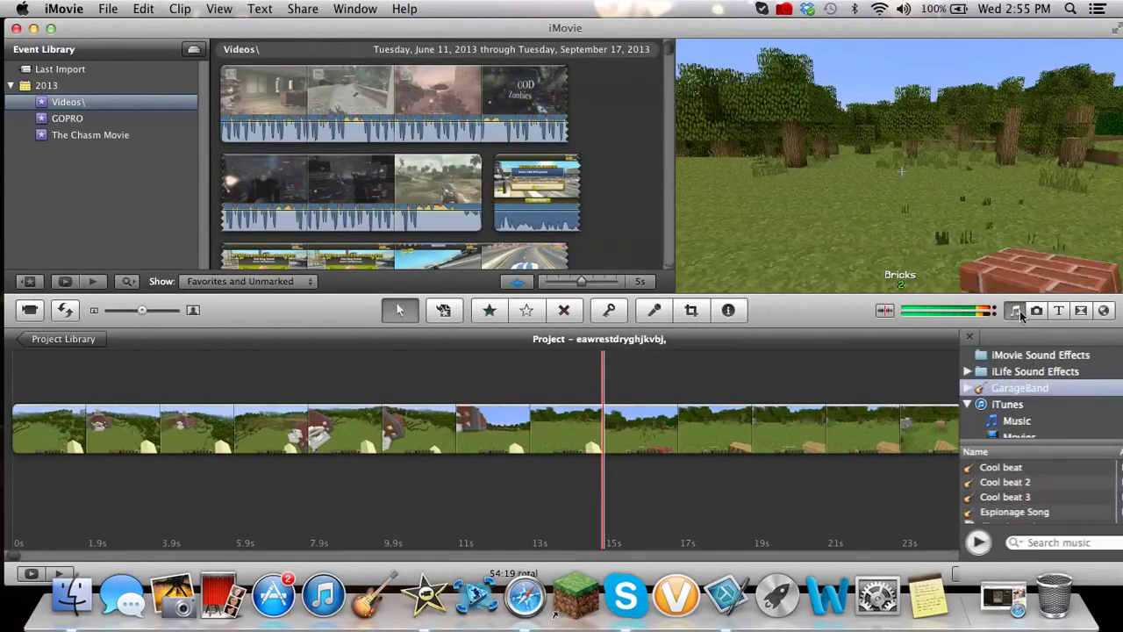
{"action": "scroll", "coordinate": [851, 483], "scroll_direction": "down", "scroll_amount": 2}
{"action": "scroll", "coordinate": [850, 489], "scroll_direction": "down", "scroll_amount": 2}
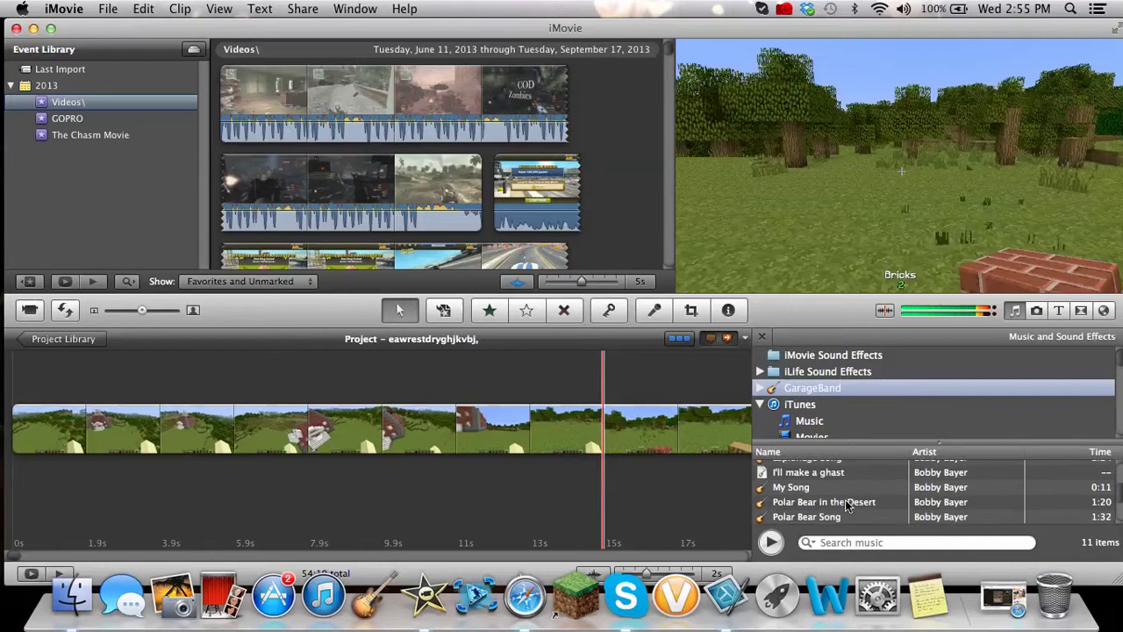
{"action": "scroll", "coordinate": [850, 497], "scroll_direction": "down", "scroll_amount": 1}
{"action": "scroll", "coordinate": [847, 505], "scroll_direction": "down", "scroll_amount": 2}
{"action": "scroll", "coordinate": [847, 507], "scroll_direction": "down", "scroll_amount": 1}
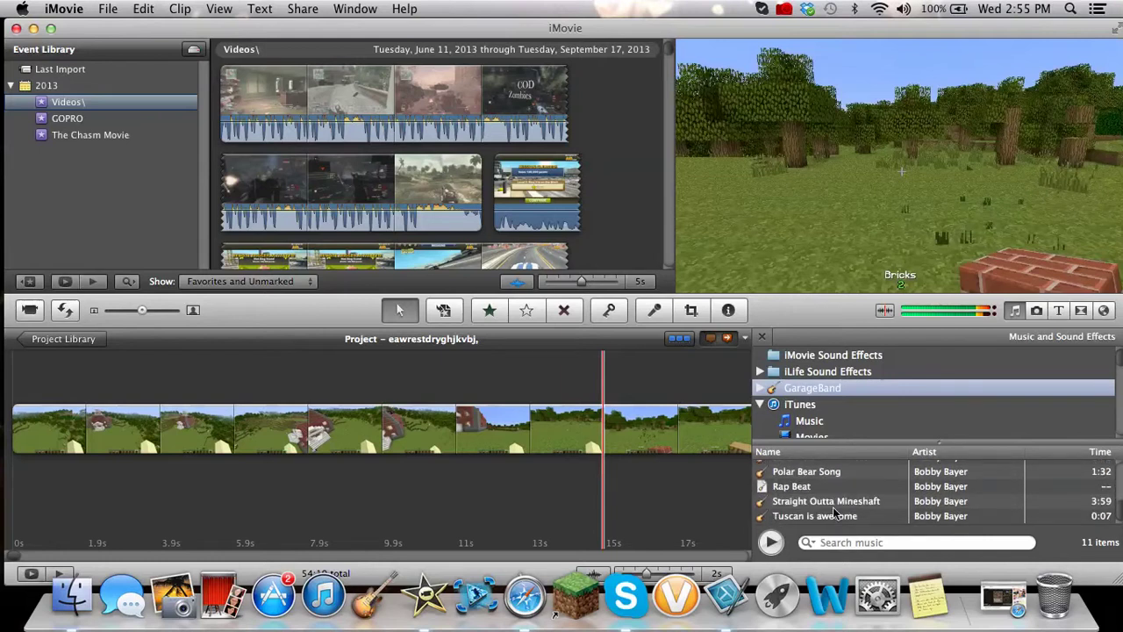
{"action": "scroll", "coordinate": [835, 511], "scroll_direction": "up", "scroll_amount": 5}
{"action": "scroll", "coordinate": [835, 512], "scroll_direction": "down", "scroll_amount": 1}
{"action": "scroll", "coordinate": [835, 512], "scroll_direction": "down", "scroll_amount": 1}
{"action": "scroll", "coordinate": [834, 511], "scroll_direction": "down", "scroll_amount": 1}
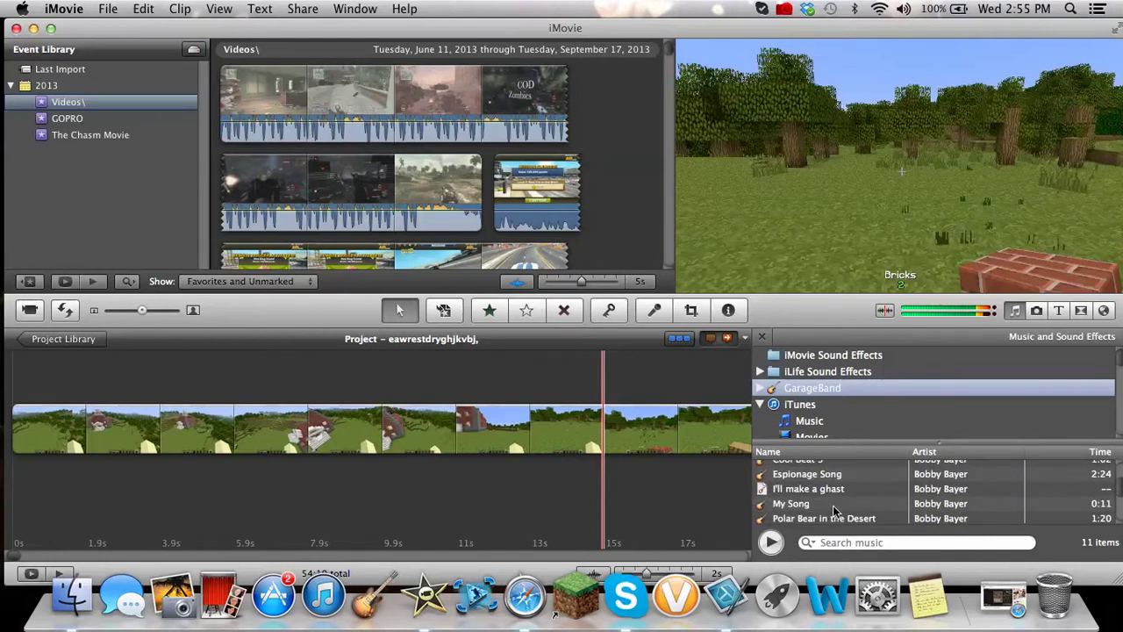
{"action": "left_click_drag", "start_coordinate": [835, 511], "coordinate": [4, 426]}
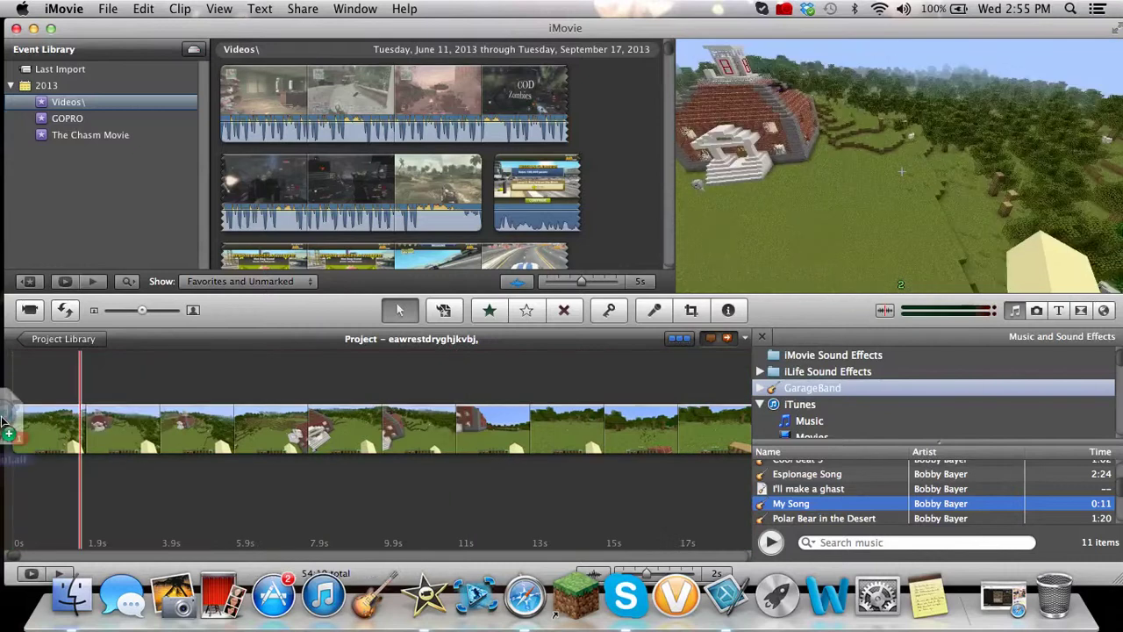
{"action": "left_click_drag", "start_coordinate": [4, 426], "coordinate": [10, 434]}
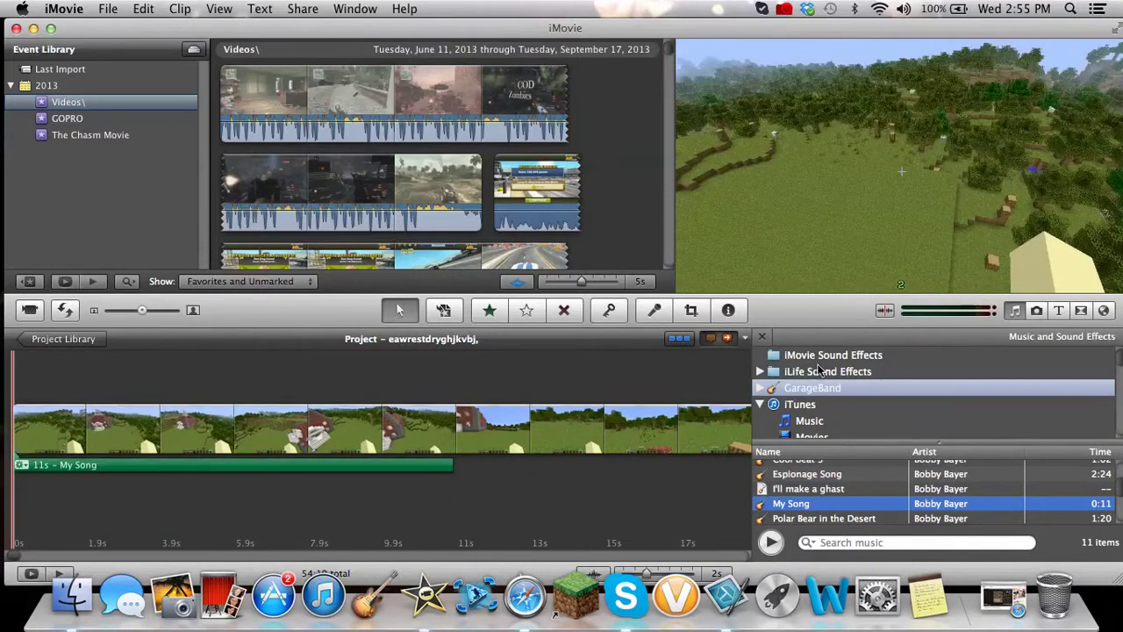
{"action": "left_click", "coordinate": [1020, 314]}
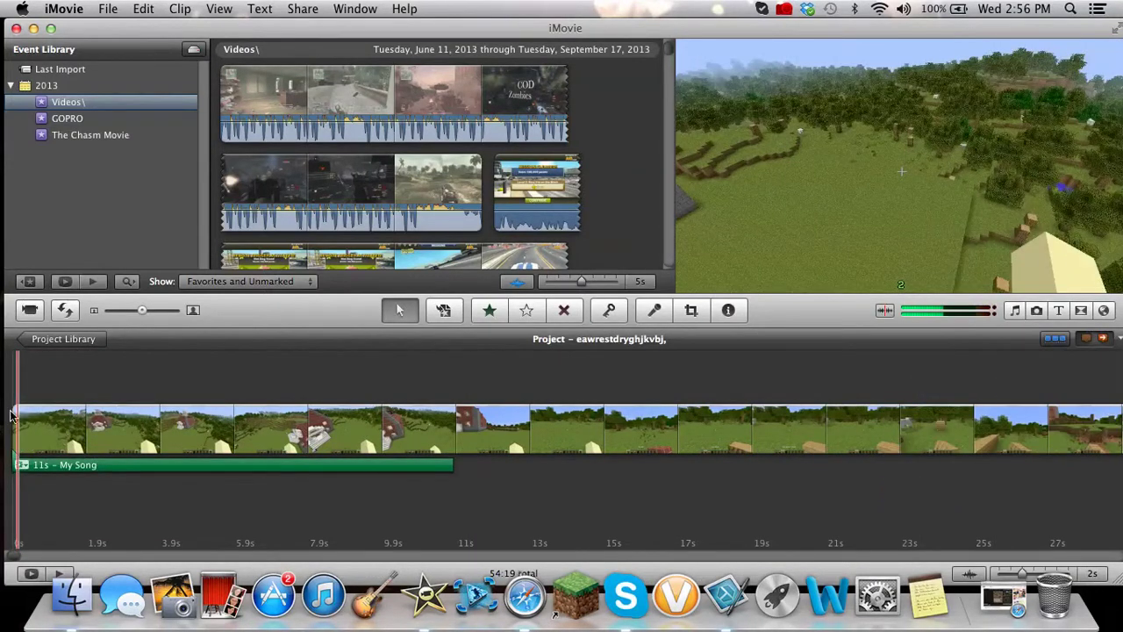
- Play the project, then delete the 11-second My Song track from the timeline
{"action": "key", "text": "space"}
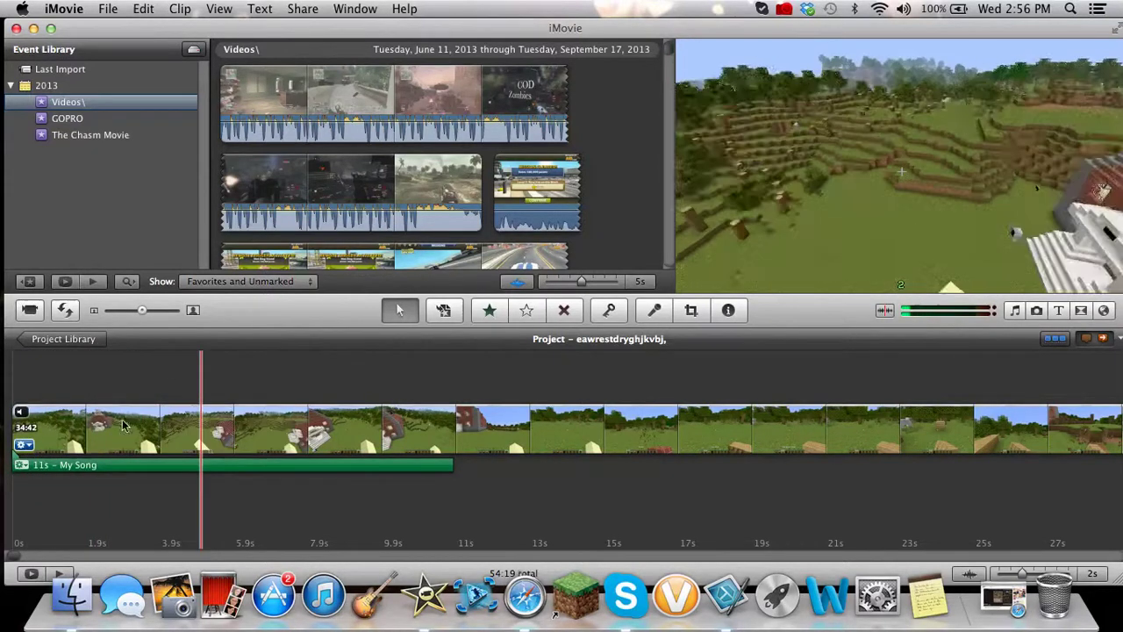
{"action": "right_click", "coordinate": [221, 428]}
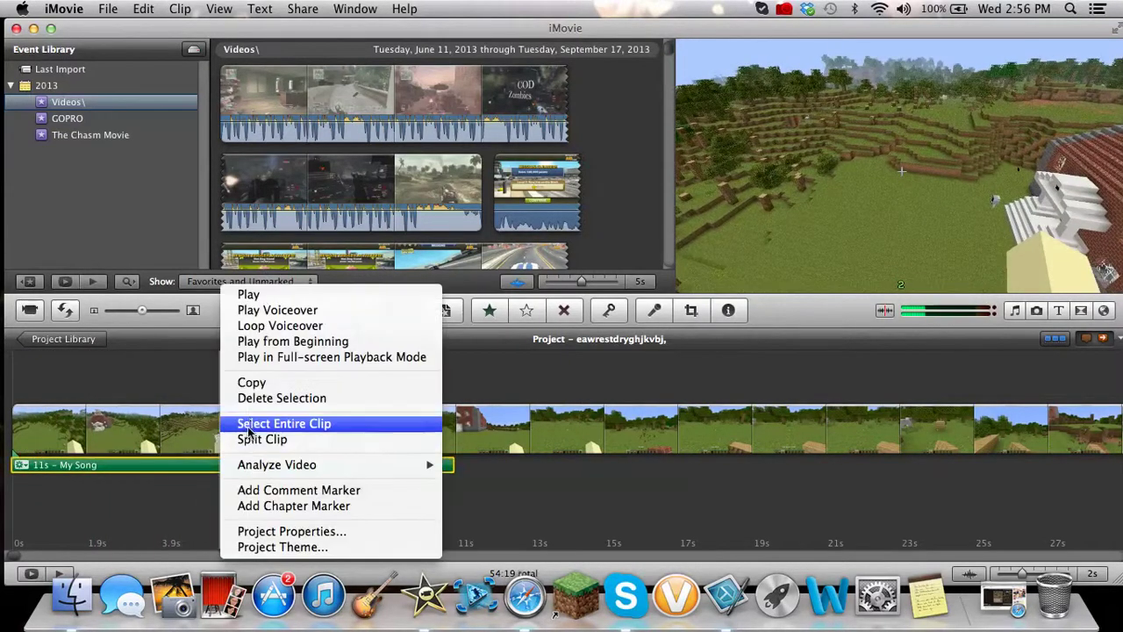
{"action": "left_click", "coordinate": [253, 398]}
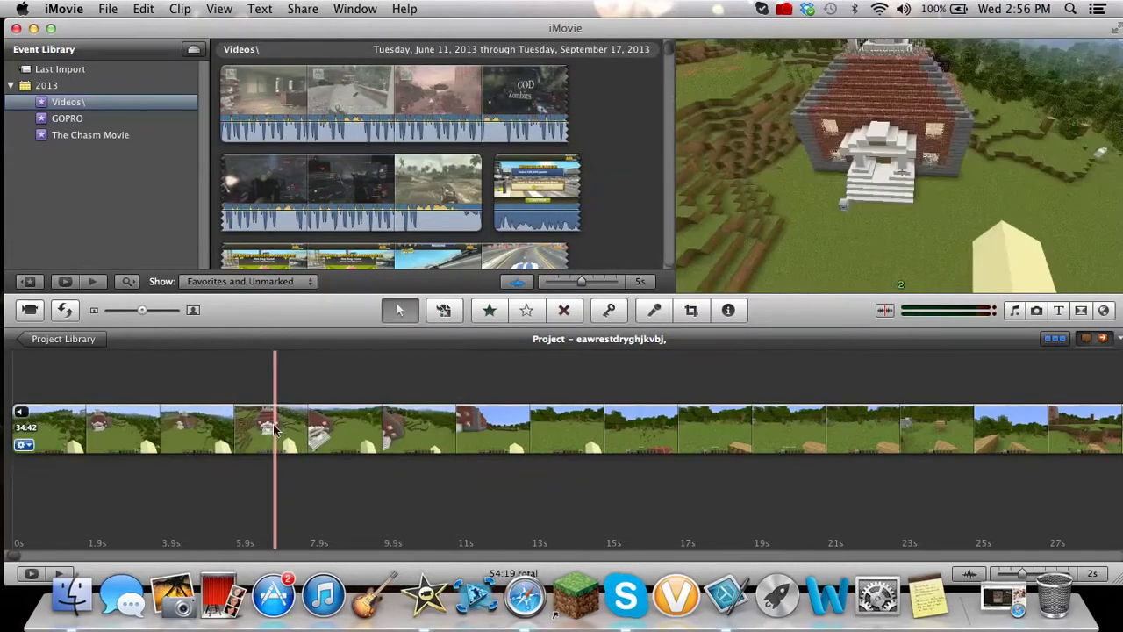
- Review the Minecraft clip's speed settings, close them with Done, and clear the selection
{"action": "double_click", "coordinate": [289, 430]}
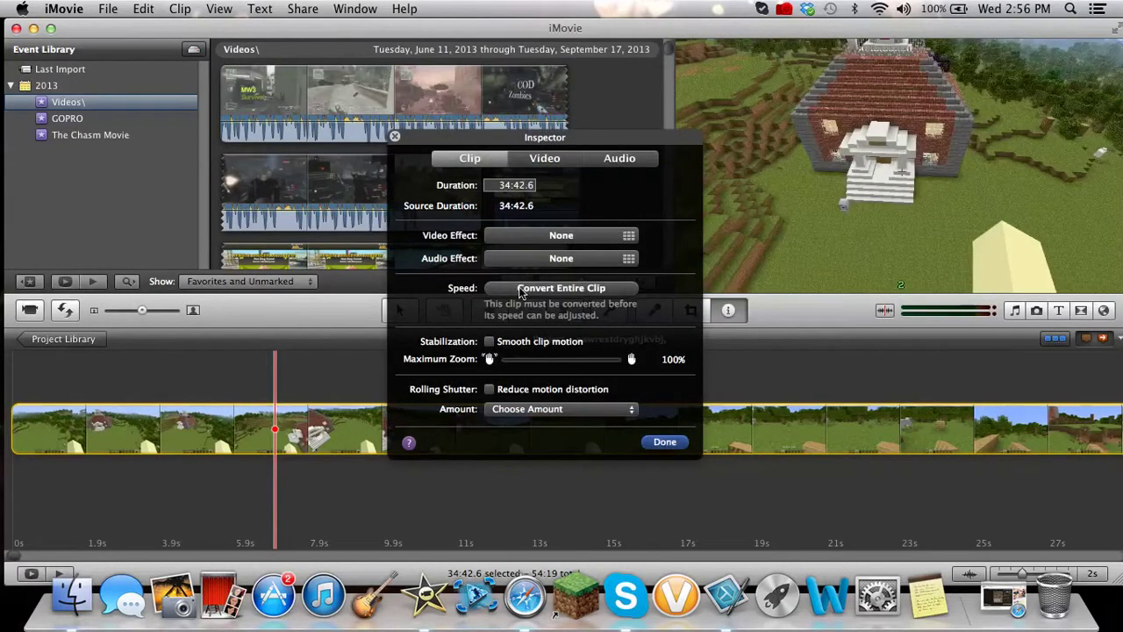
{"action": "left_click", "coordinate": [664, 441]}
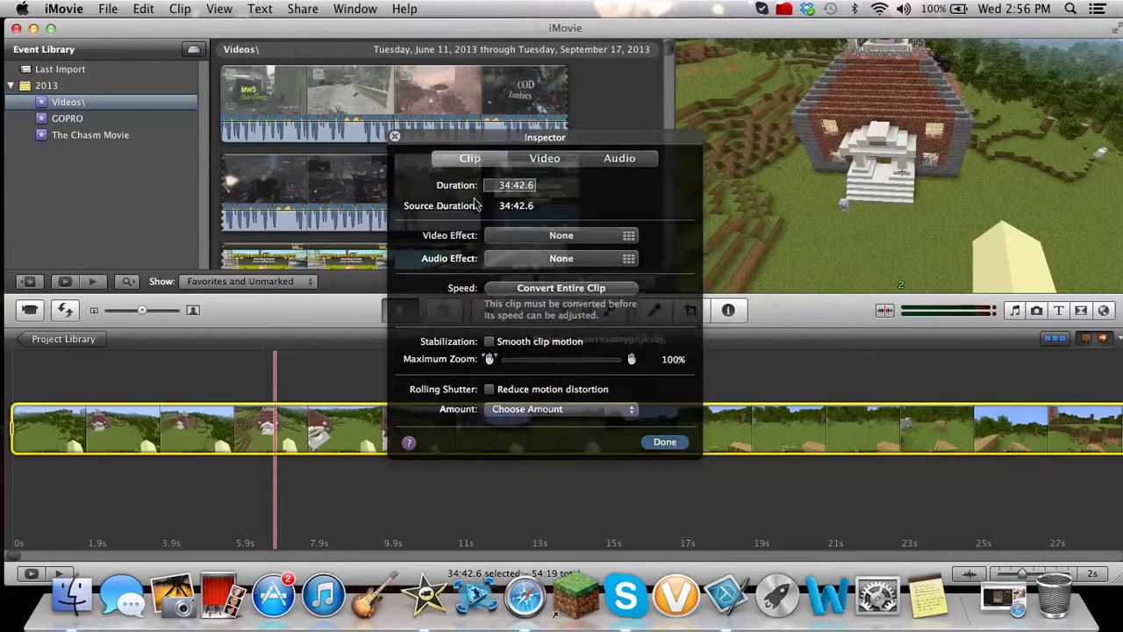
{"action": "left_click", "coordinate": [404, 357]}
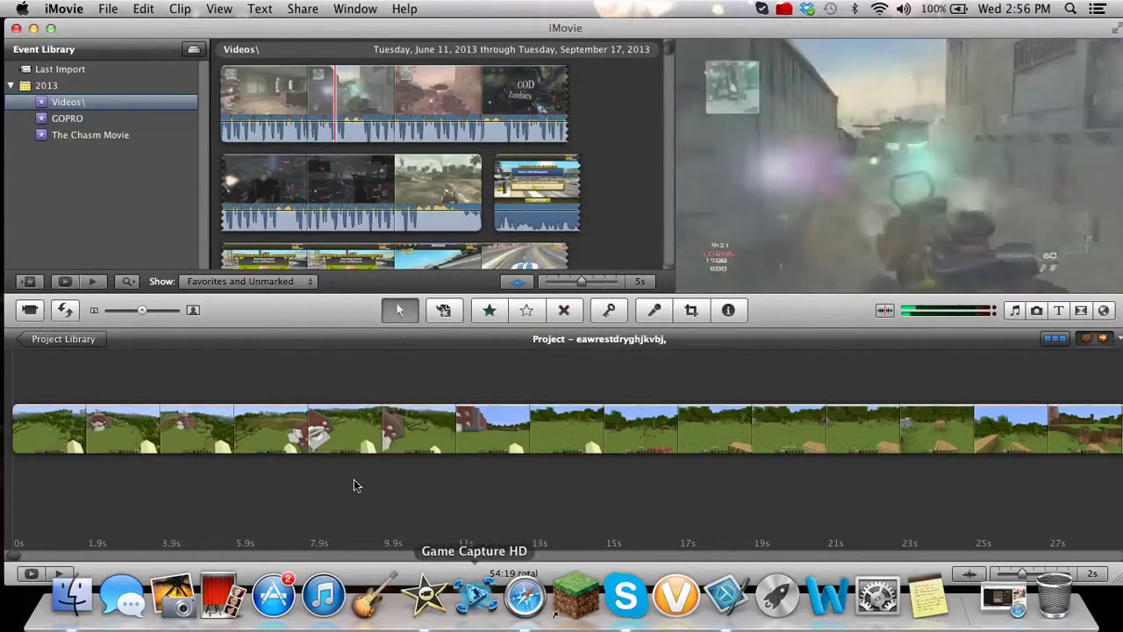
{"action": "mouse_move", "coordinate": [367, 430]}
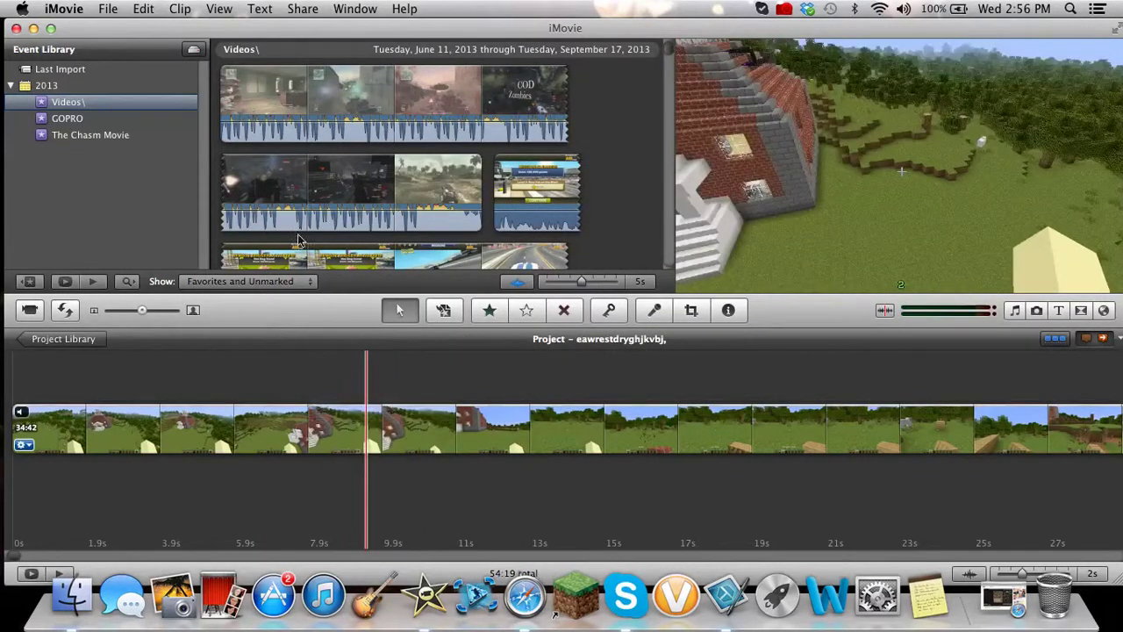
- View About This Mac, close it and the iMovie window, then open a Finder window
{"action": "left_click", "coordinate": [12, 9]}
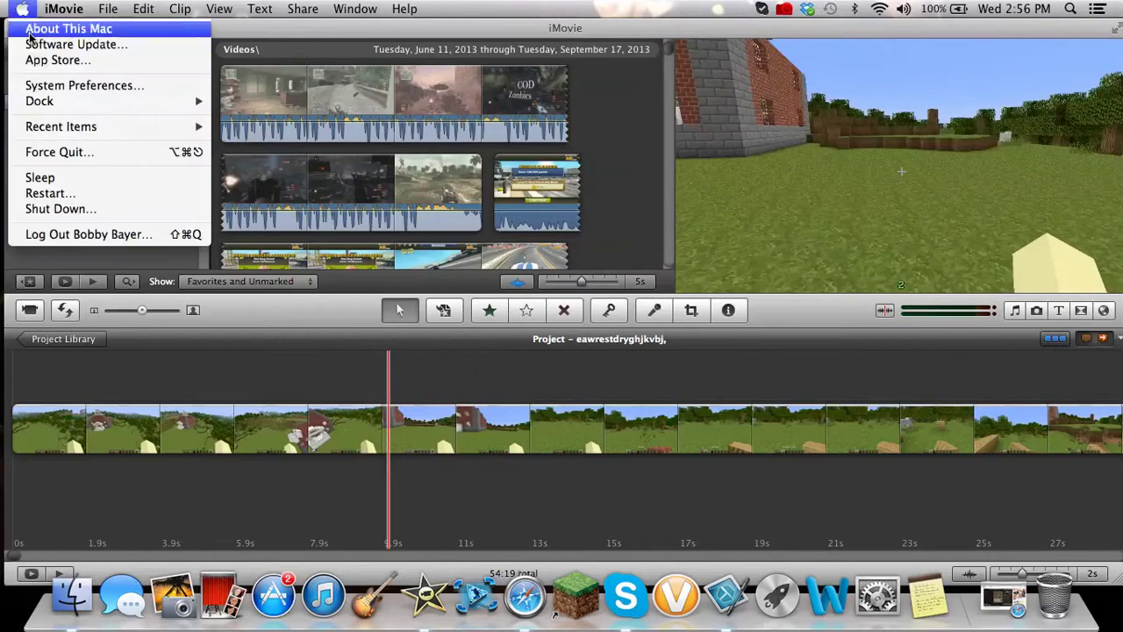
{"action": "left_click", "coordinate": [53, 30]}
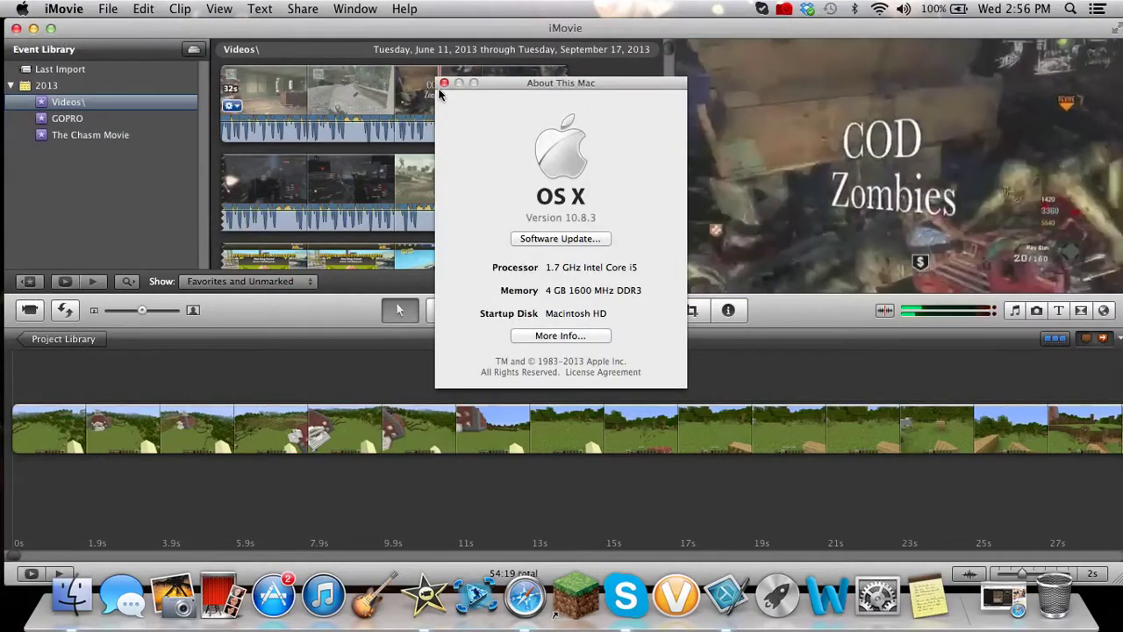
{"action": "left_click", "coordinate": [443, 84]}
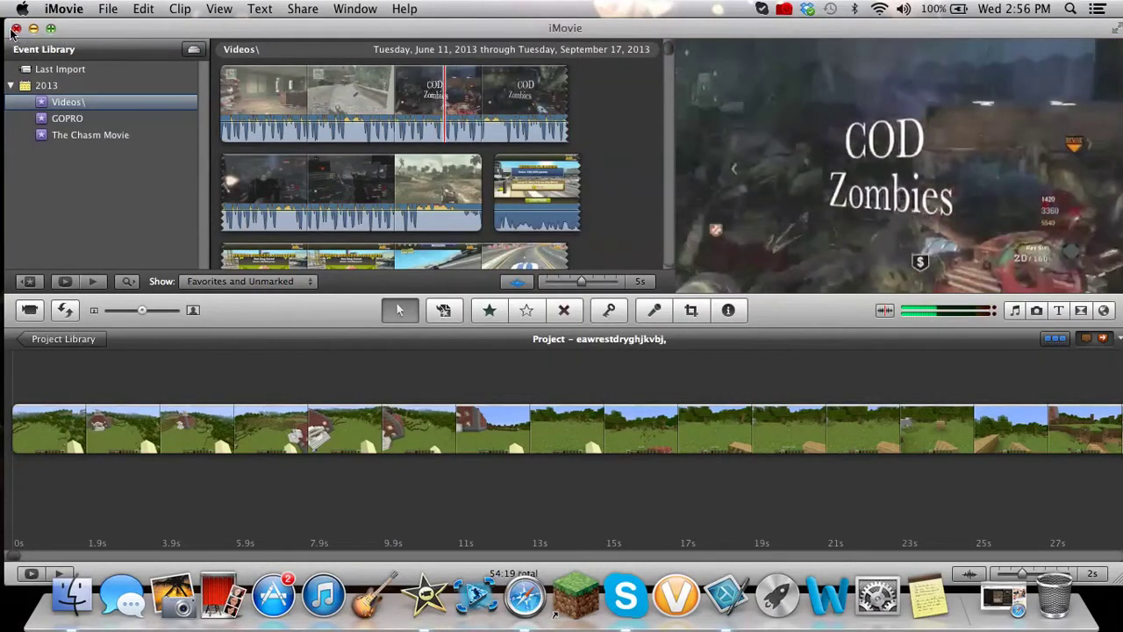
{"action": "left_click", "coordinate": [15, 29]}
{"action": "left_click", "coordinate": [72, 595]}
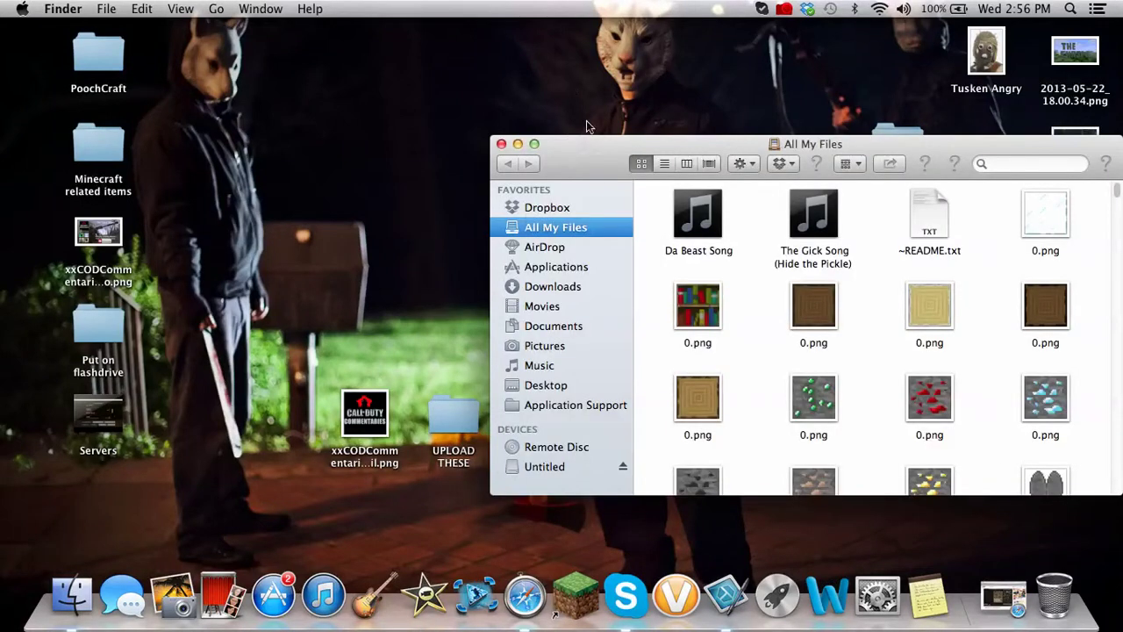
- Move the My Song project from Music > GarageBand to the Trash
{"action": "left_click_drag", "start_coordinate": [597, 145], "coordinate": [427, 5]}
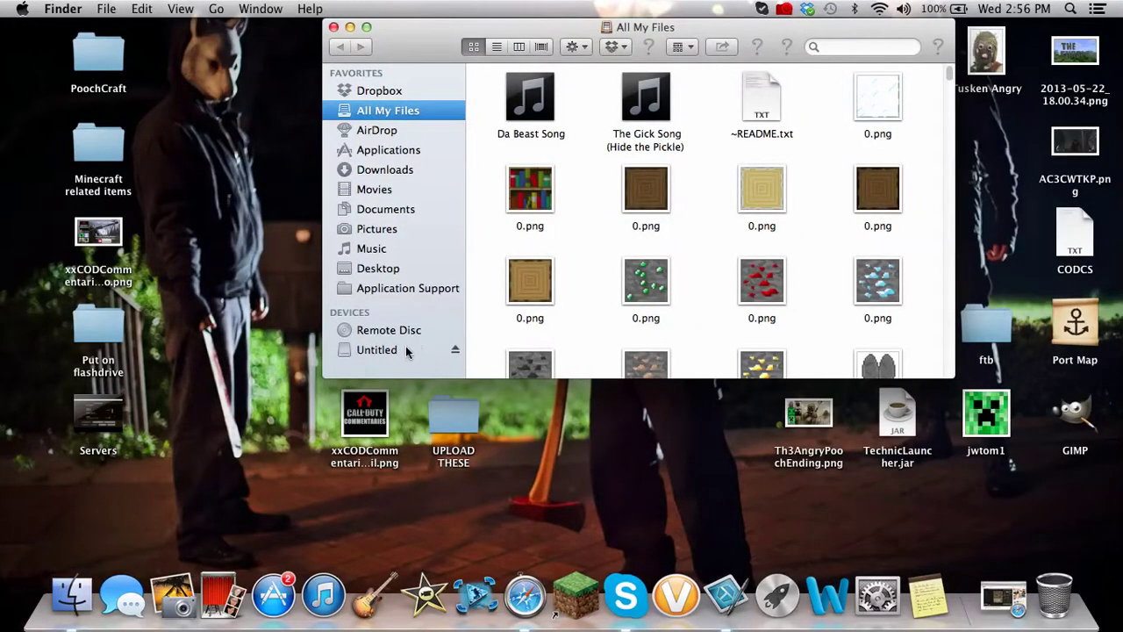
{"action": "left_click", "coordinate": [406, 349]}
{"action": "left_click", "coordinate": [378, 287]}
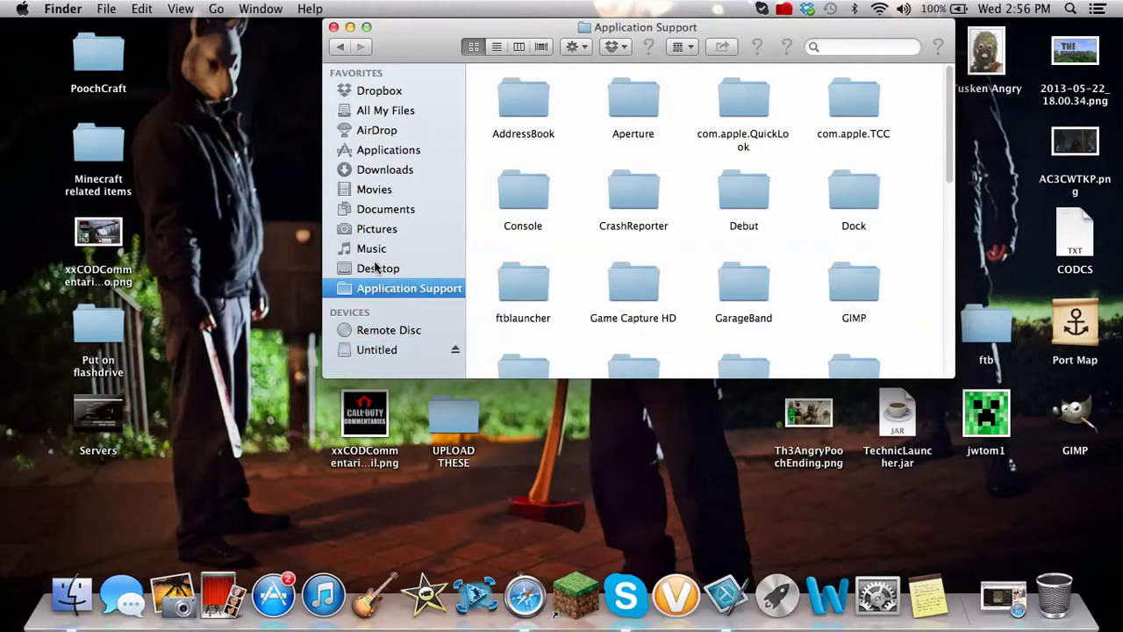
{"action": "left_click", "coordinate": [374, 249]}
{"action": "left_click", "coordinate": [545, 106]}
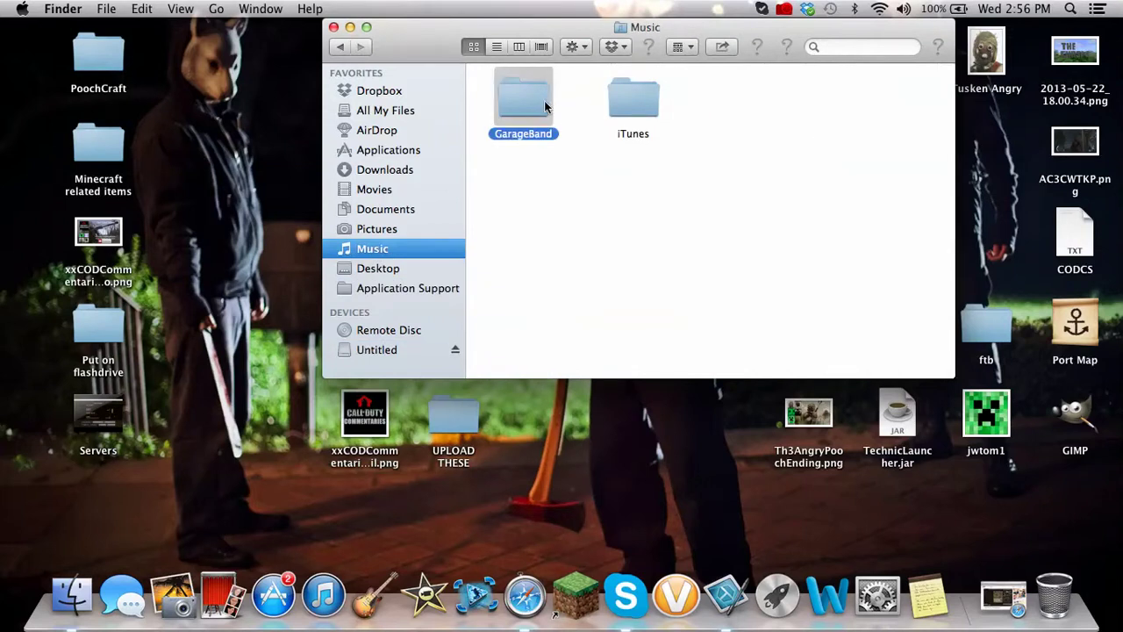
{"action": "double_click", "coordinate": [545, 106]}
{"action": "right_click", "coordinate": [638, 155]}
{"action": "left_click", "coordinate": [660, 218]}
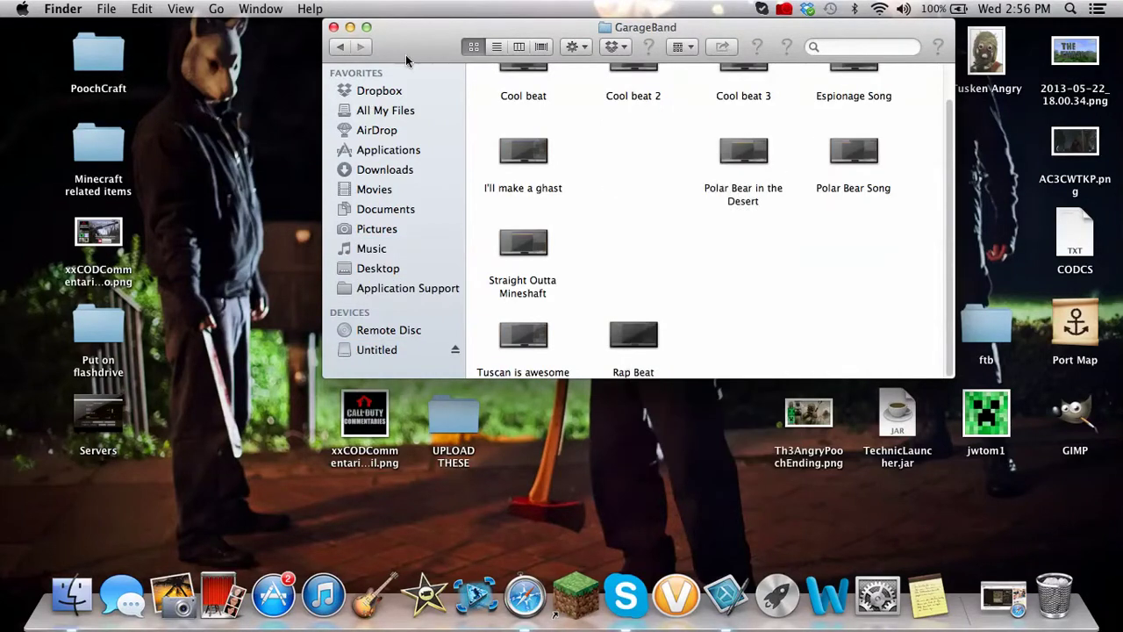
- Empty the Trash permanently to erase My Song
{"action": "left_click", "coordinate": [334, 27]}
{"action": "left_click", "coordinate": [1053, 592]}
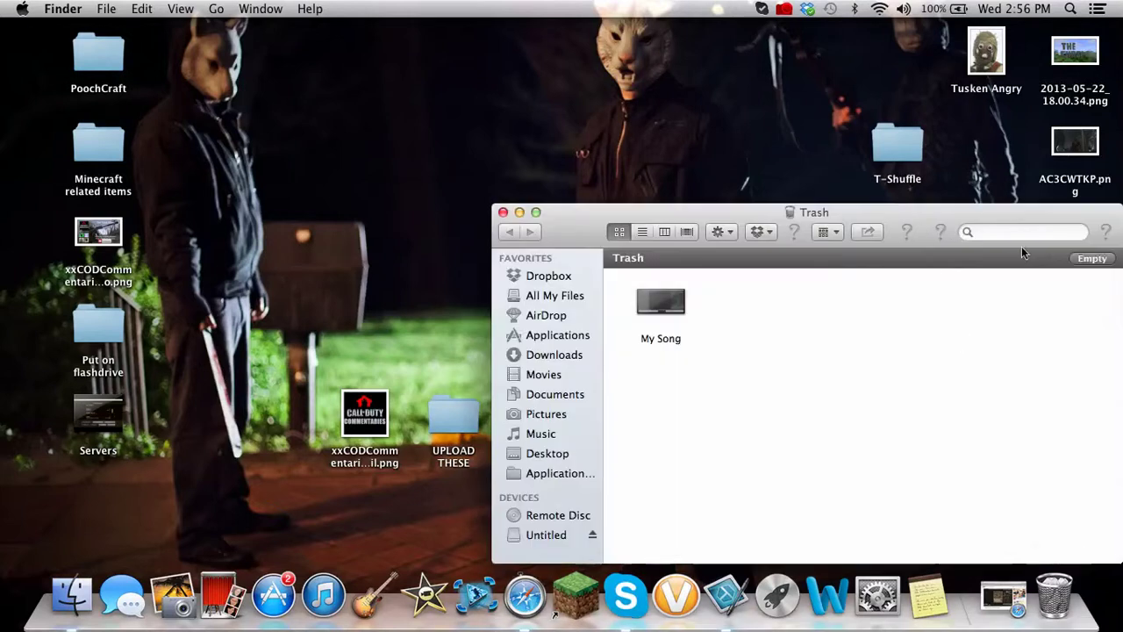
{"action": "left_click", "coordinate": [1086, 258]}
{"action": "left_click", "coordinate": [667, 224]}
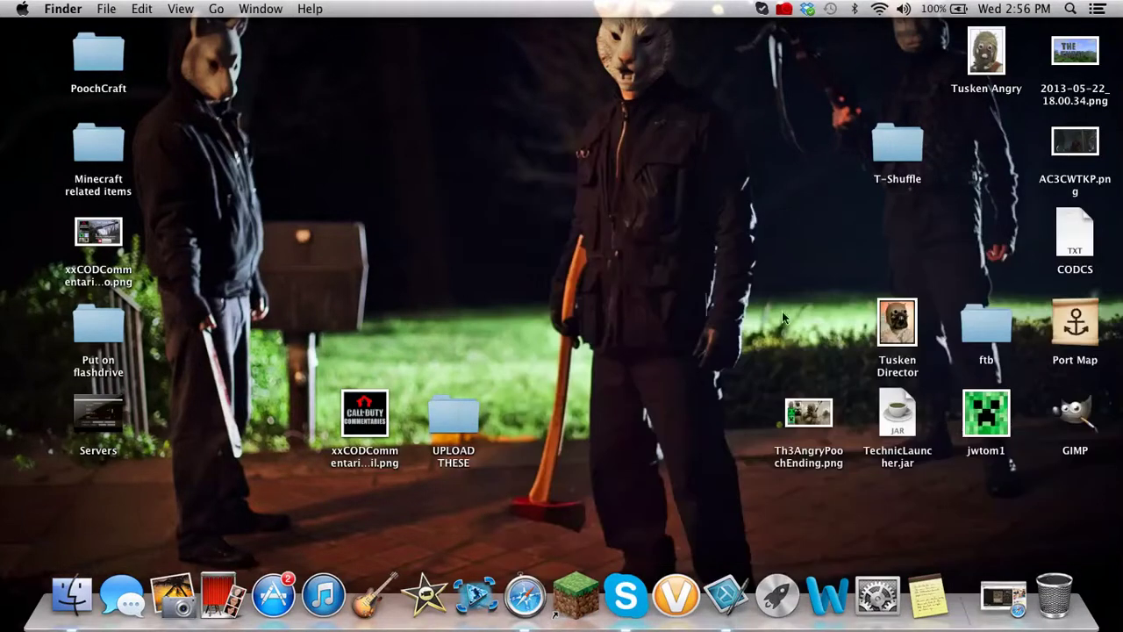
- Move jwtom1 from the desktop to the Trash and confirm it's there
{"action": "left_click", "coordinate": [967, 419]}
{"action": "right_click", "coordinate": [967, 420]}
{"action": "left_click", "coordinate": [951, 279]}
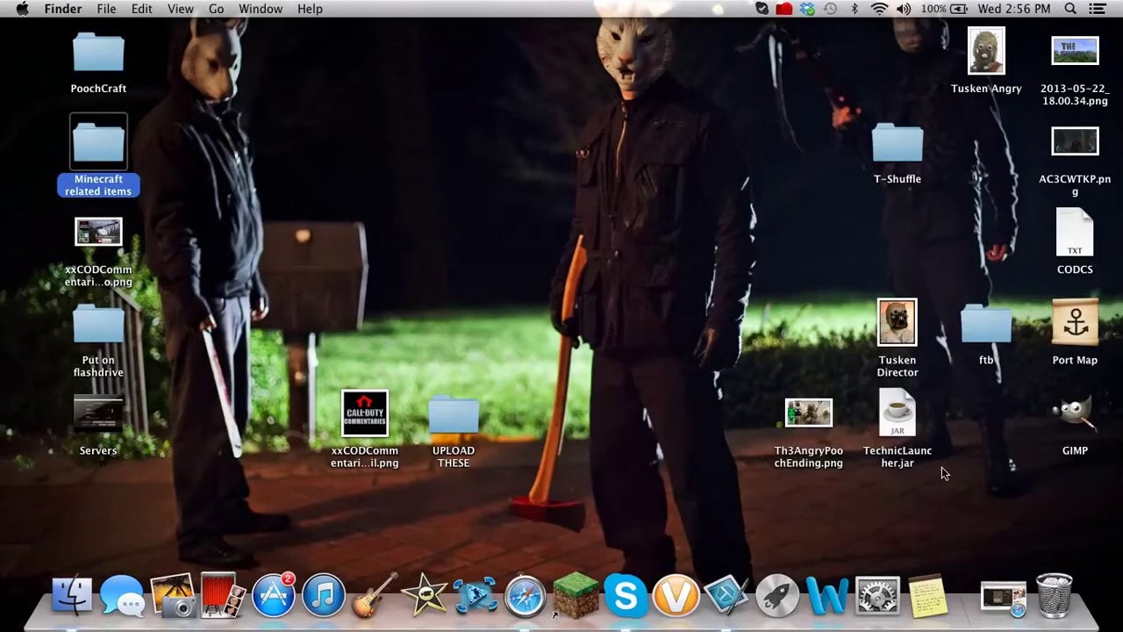
{"action": "left_click", "coordinate": [1053, 595]}
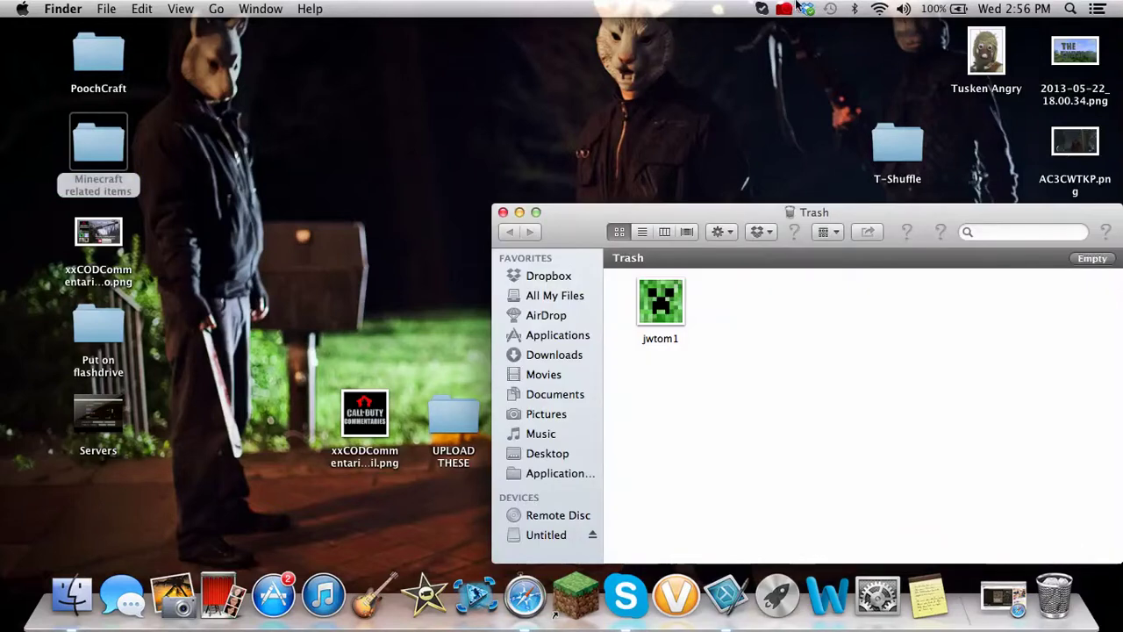